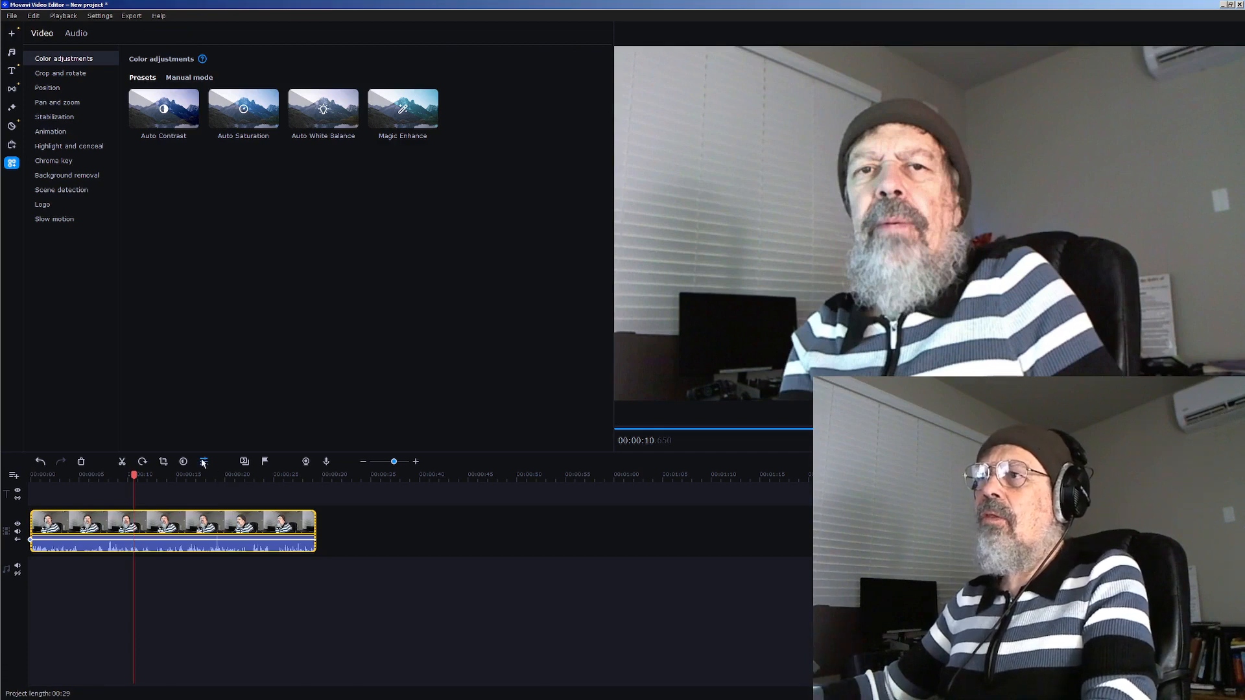
Raise the selected clip's volume to 171% in its clip properties.
click(203, 461)
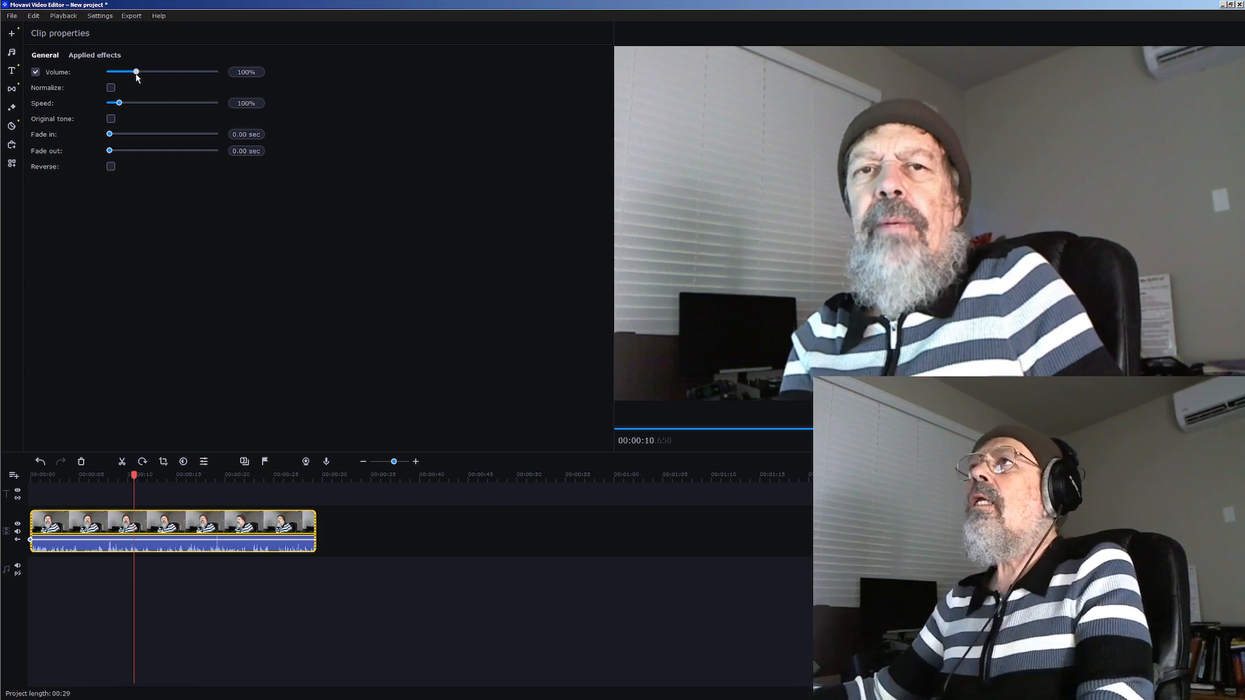
drag(137, 73, 146, 74)
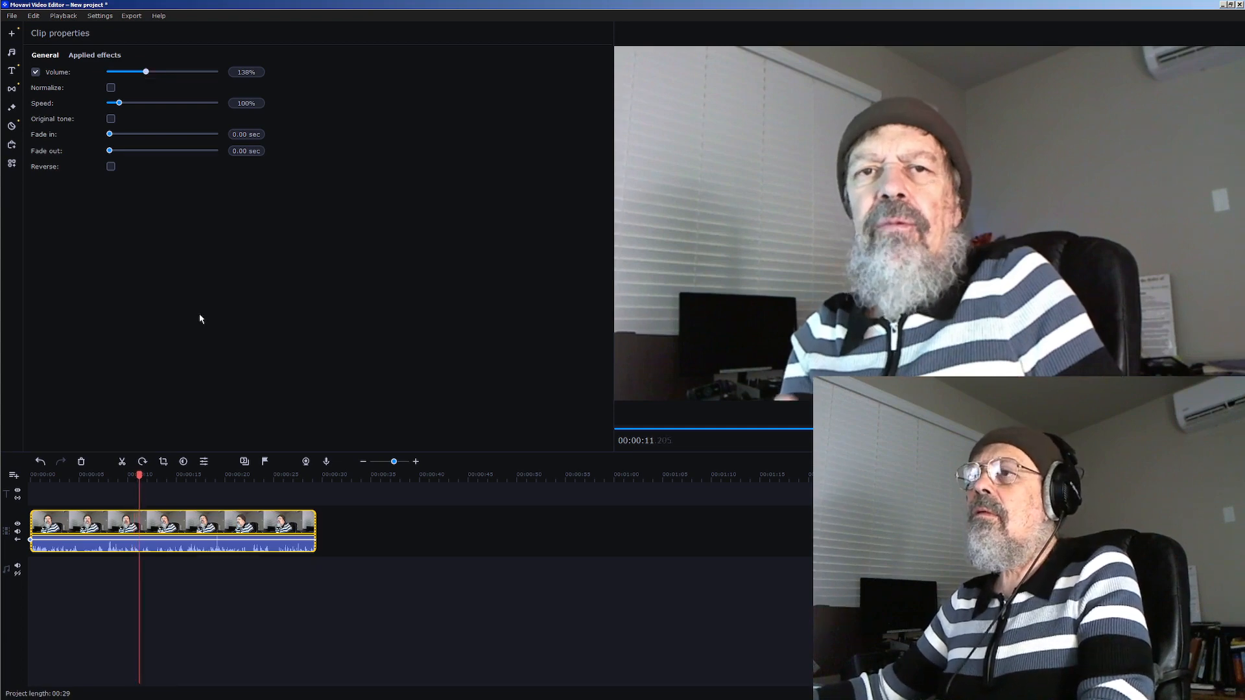
drag(150, 71, 158, 73)
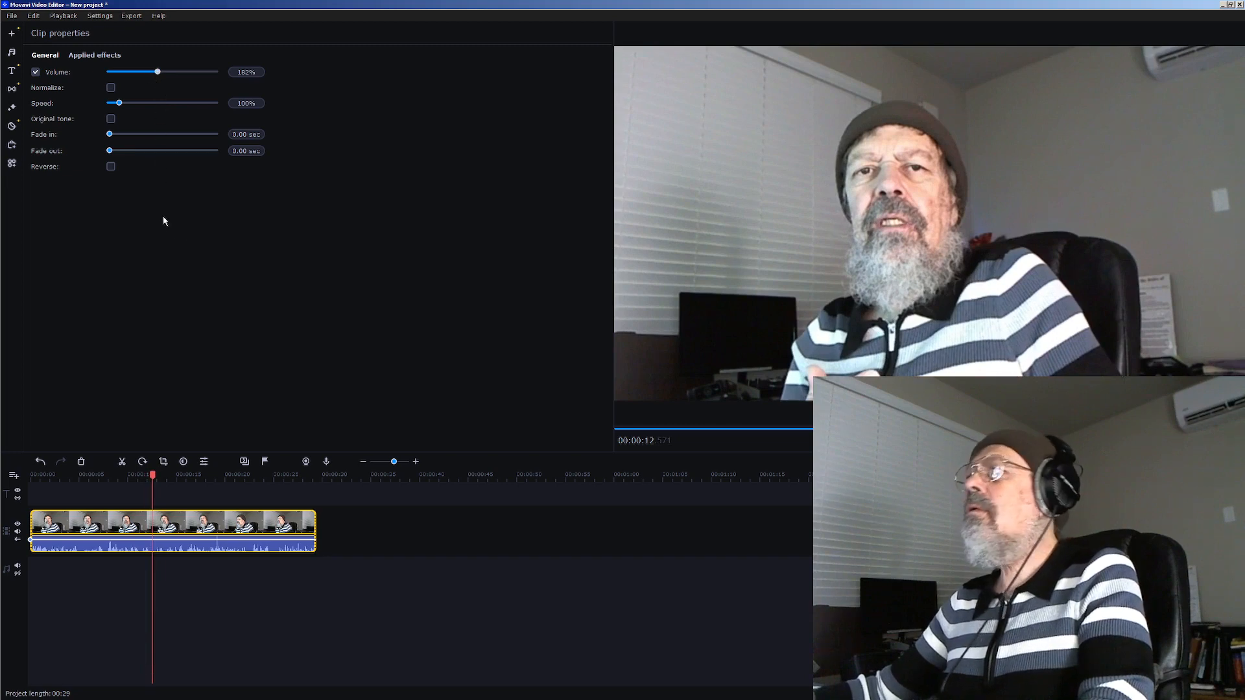
drag(157, 72, 155, 74)
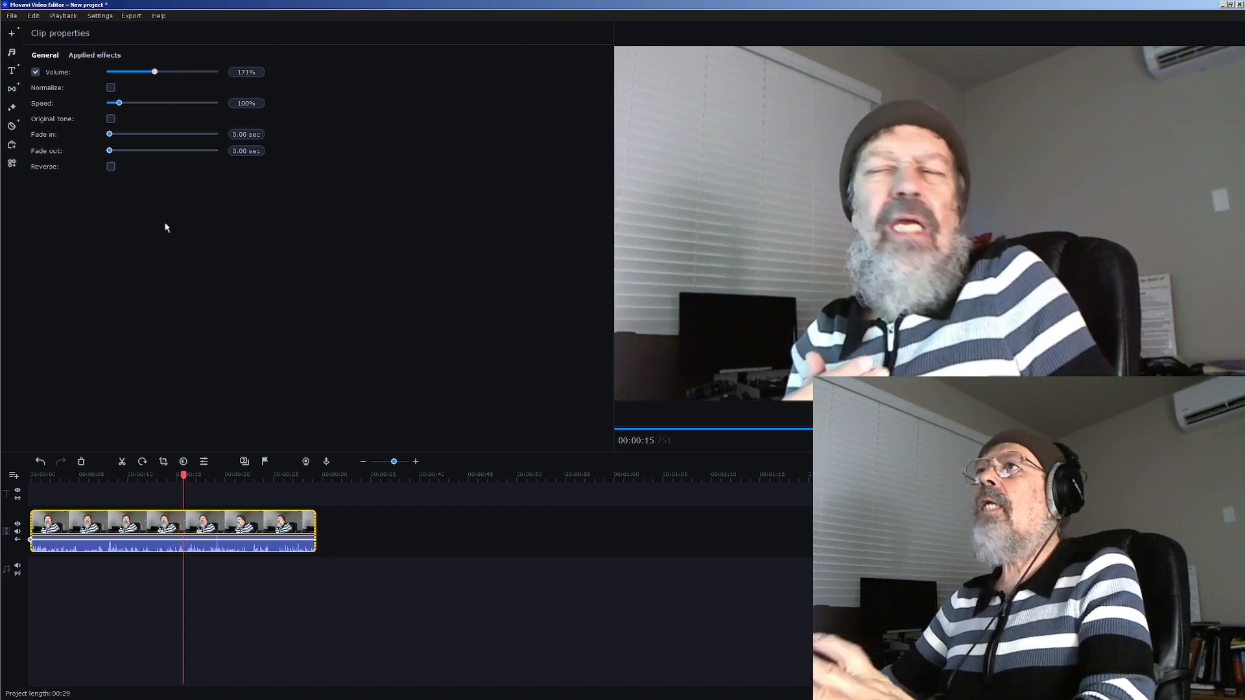
Try normalizing the clip's audio, listen to it in playback, and turn normalization back off.
click(111, 88)
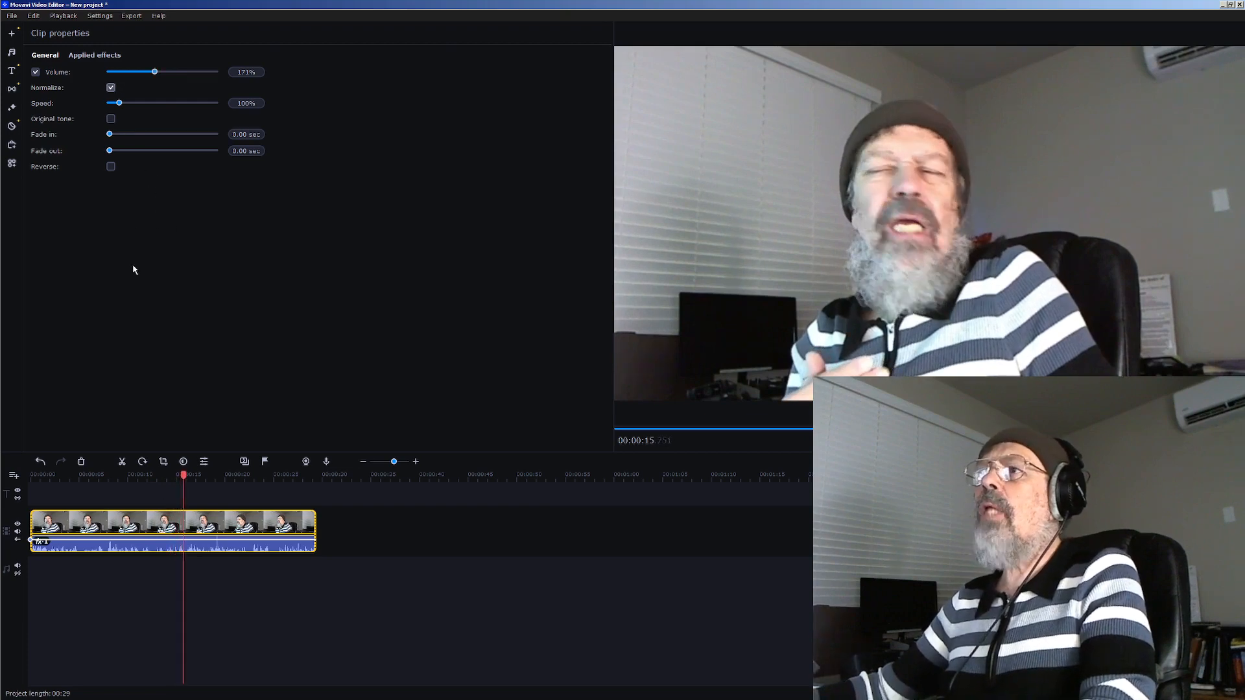
key(space)
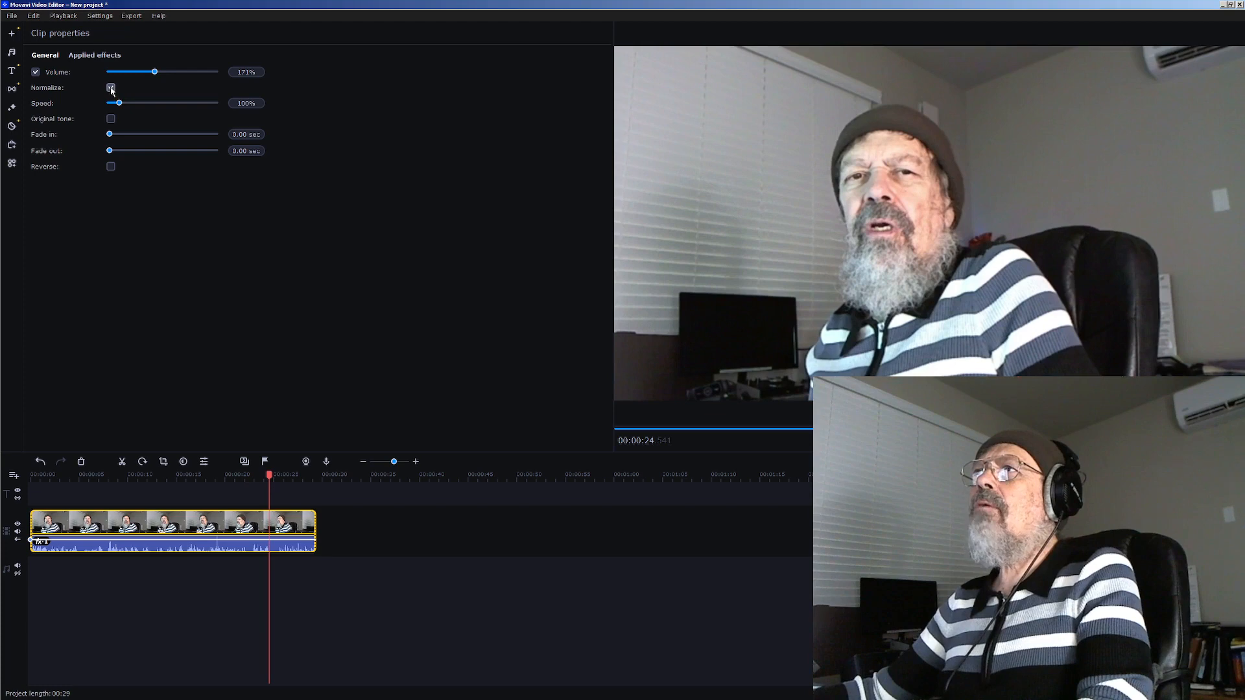
click(111, 88)
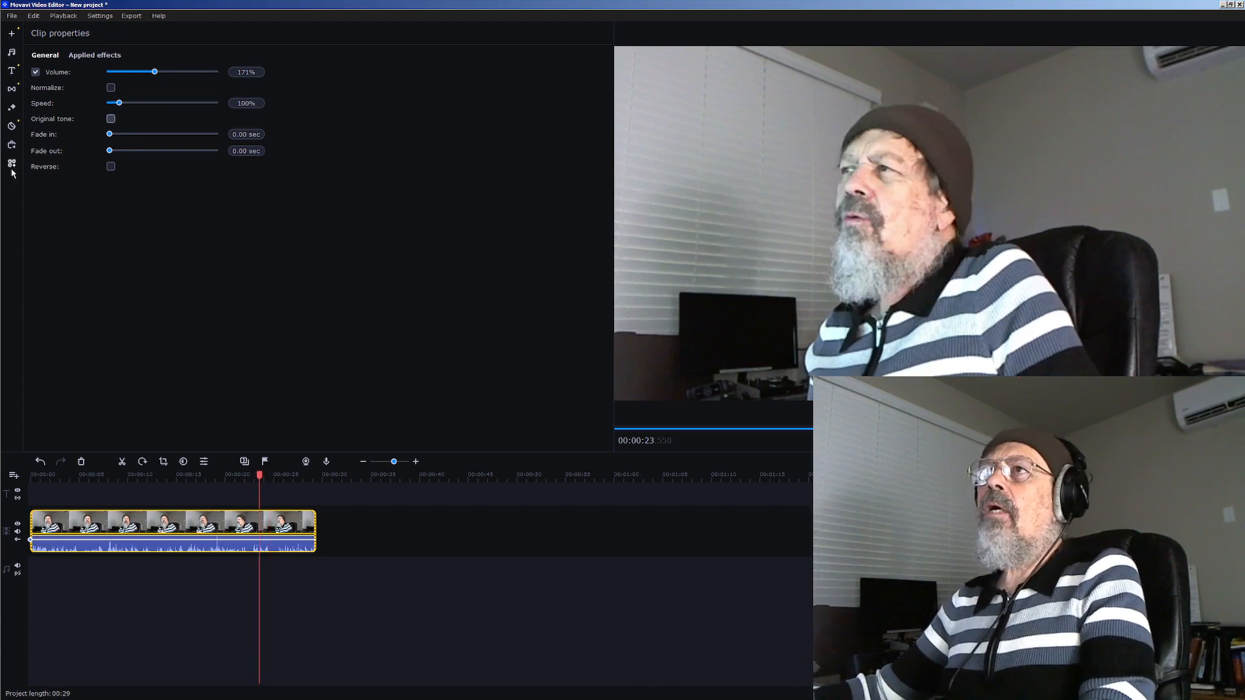
Look through the clip's sound autocorrect and audio effects options, and open the equalizer.
click(12, 164)
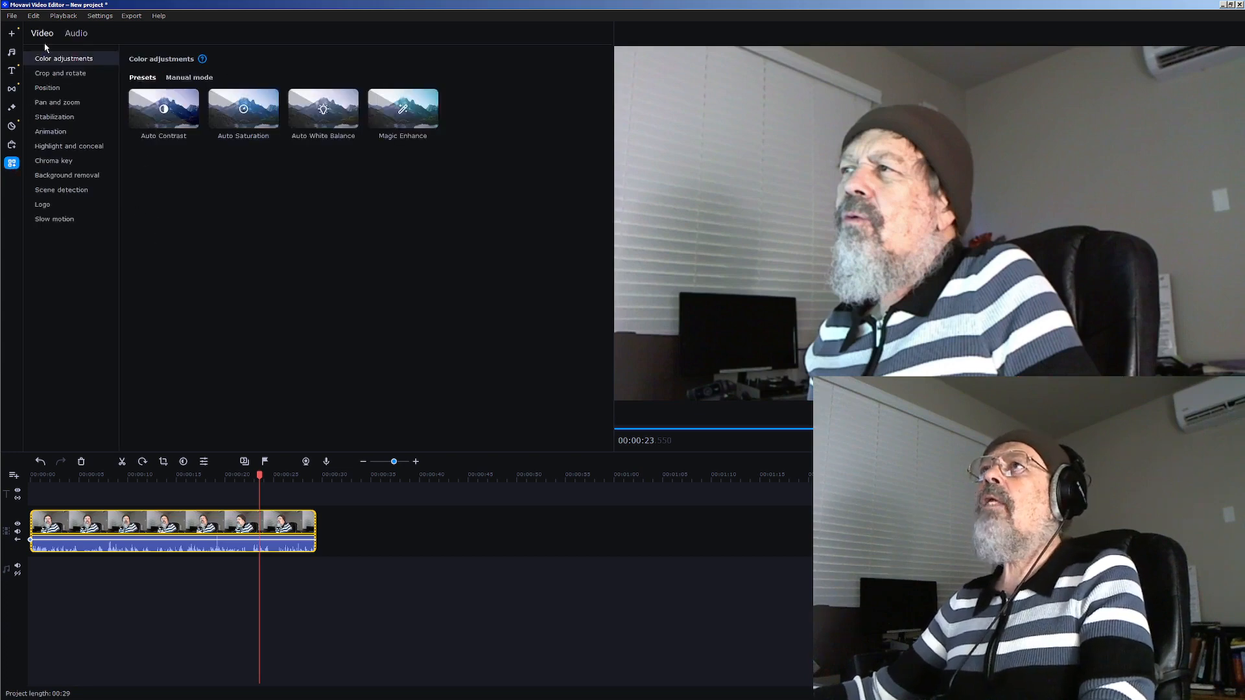
click(79, 34)
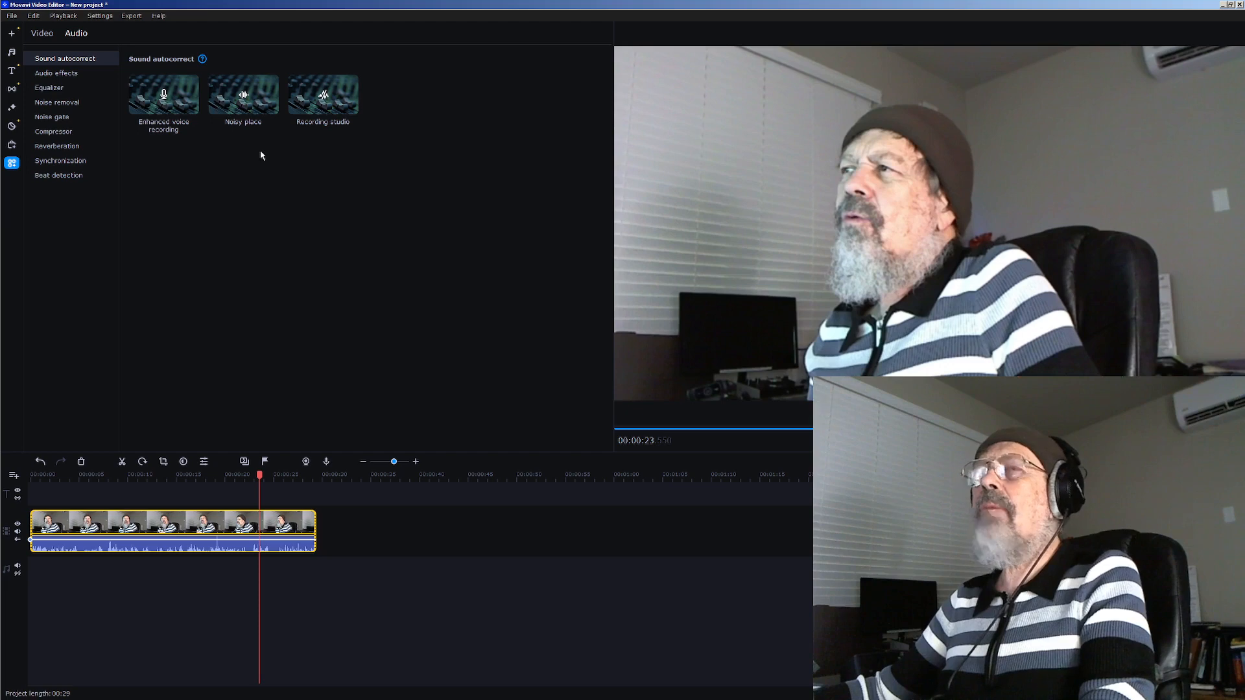
click(81, 73)
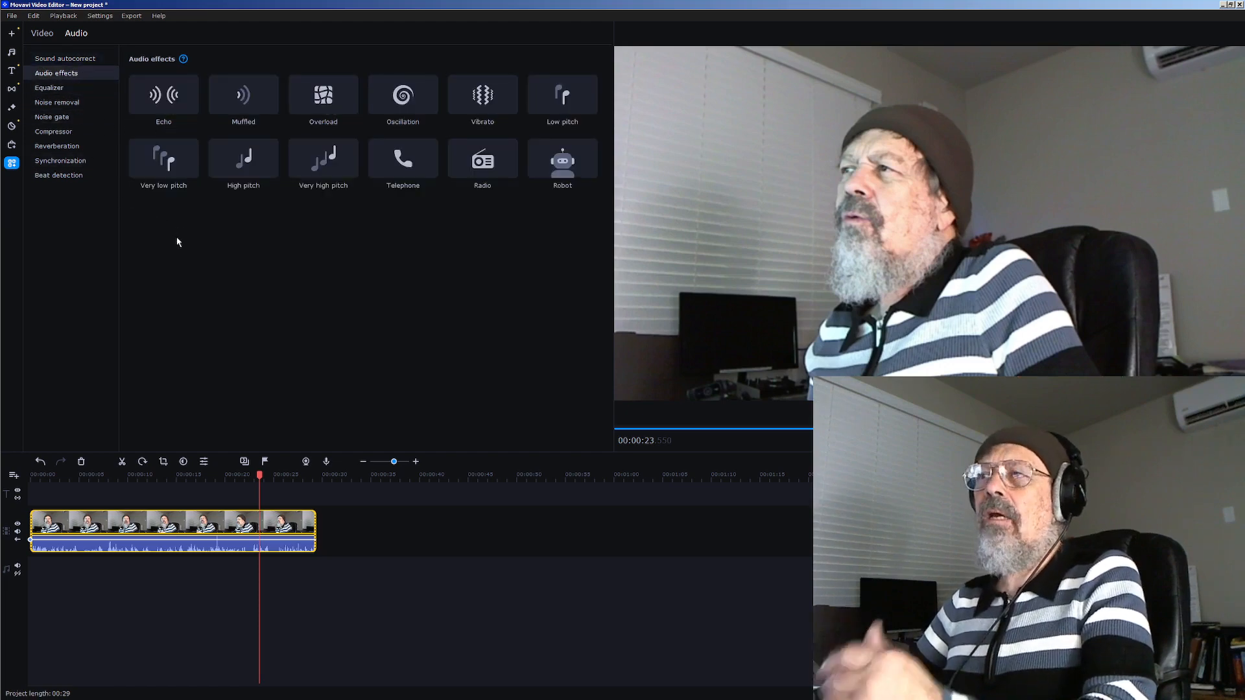
key(Down)
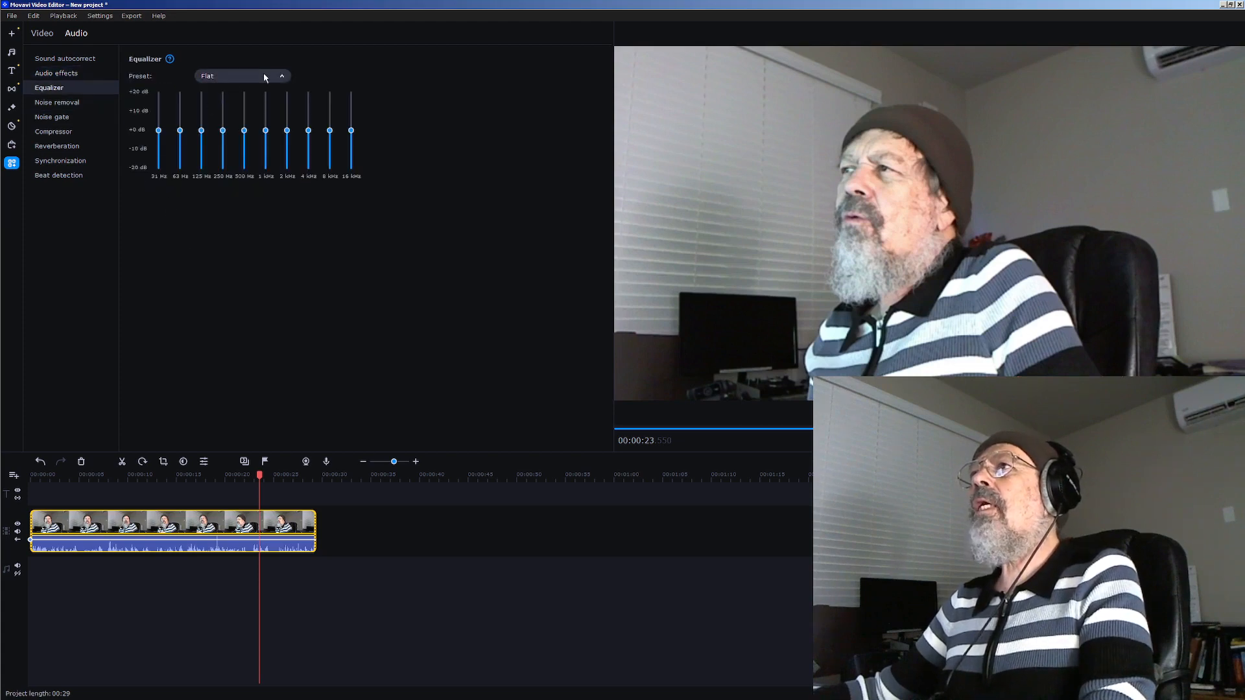
Try the Voice enhancement and Music enhancement equalizer presets, and cut the 31 Hz, 63 Hz, 8 kHz and 16 kHz bands to -20 dB.
click(253, 123)
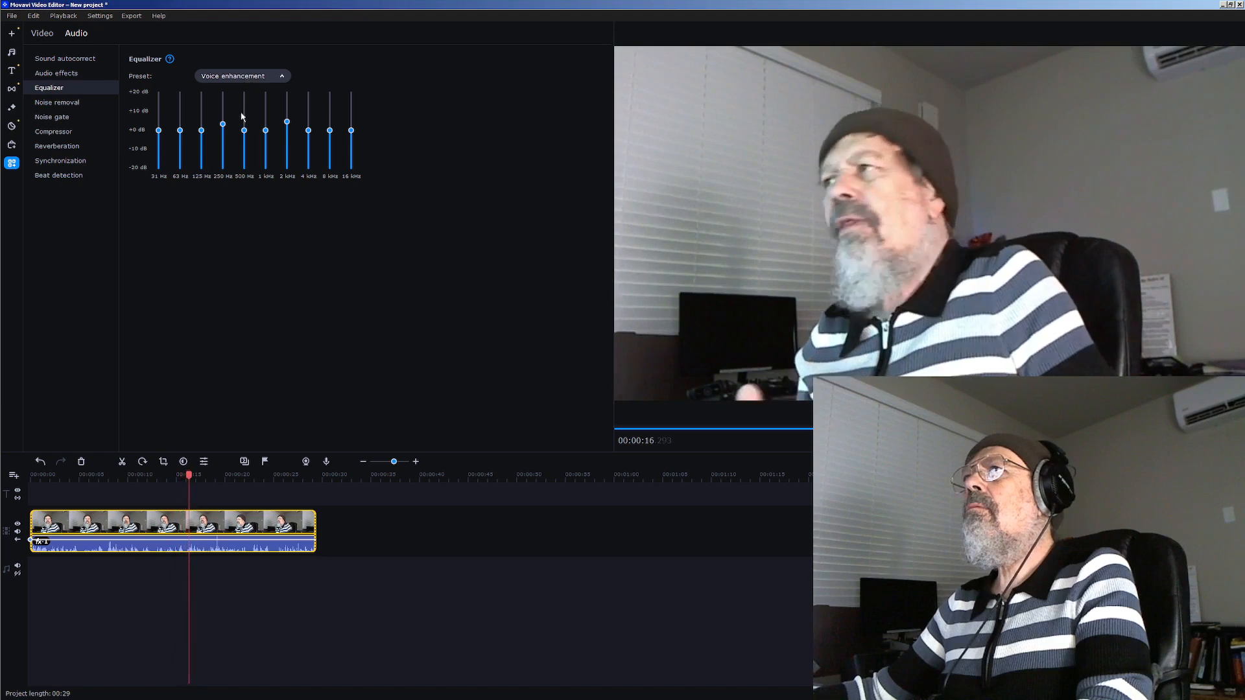
click(237, 143)
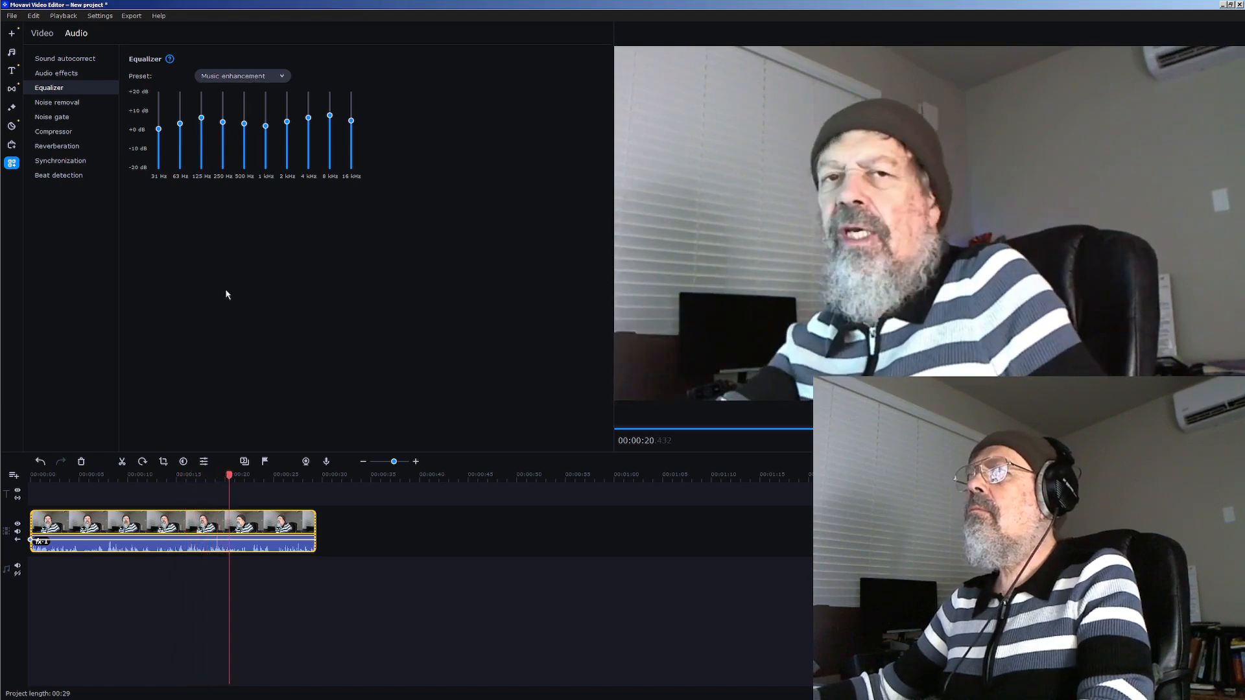
drag(351, 120, 351, 170)
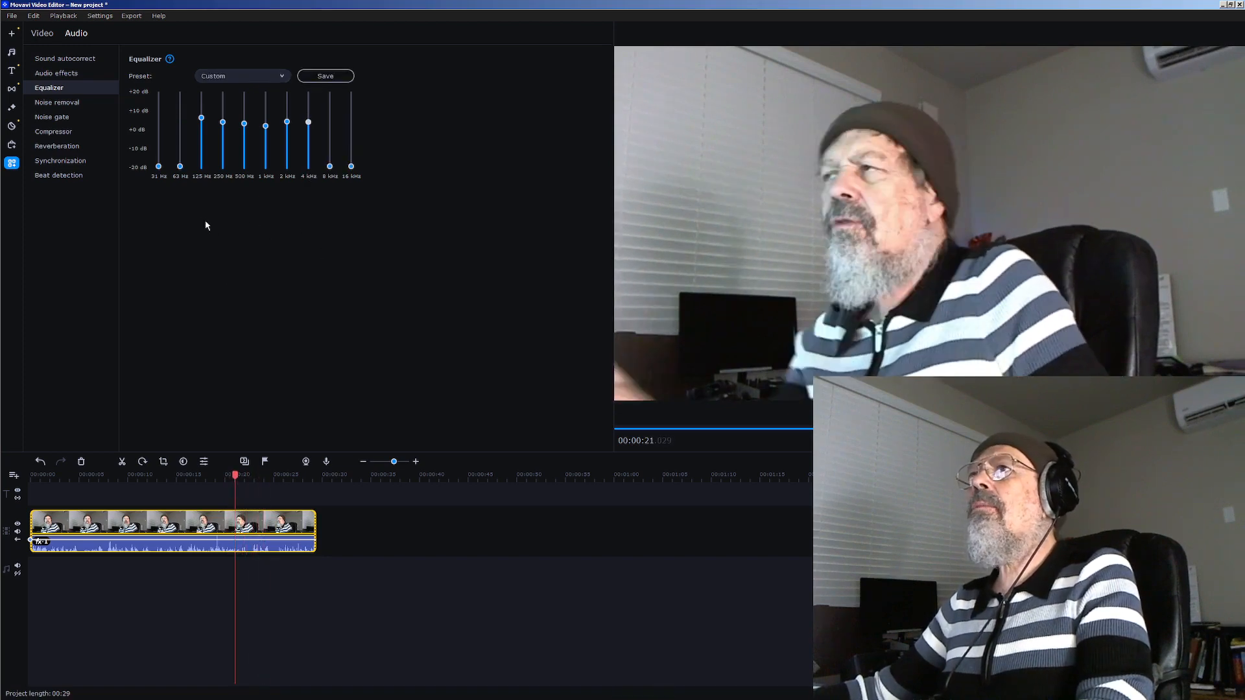
Apply Default noise removal with 10% noise suppression to the clip and play it back from about 10 seconds.
click(77, 103)
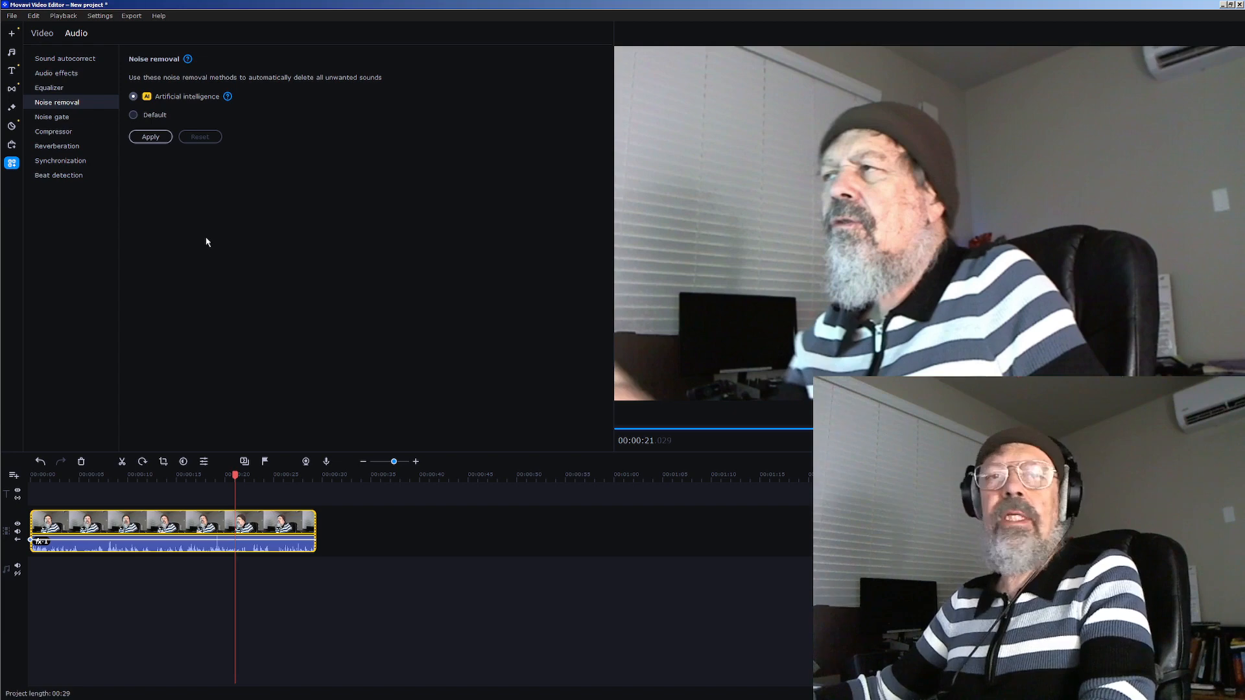
click(133, 115)
drag(250, 135, 208, 137)
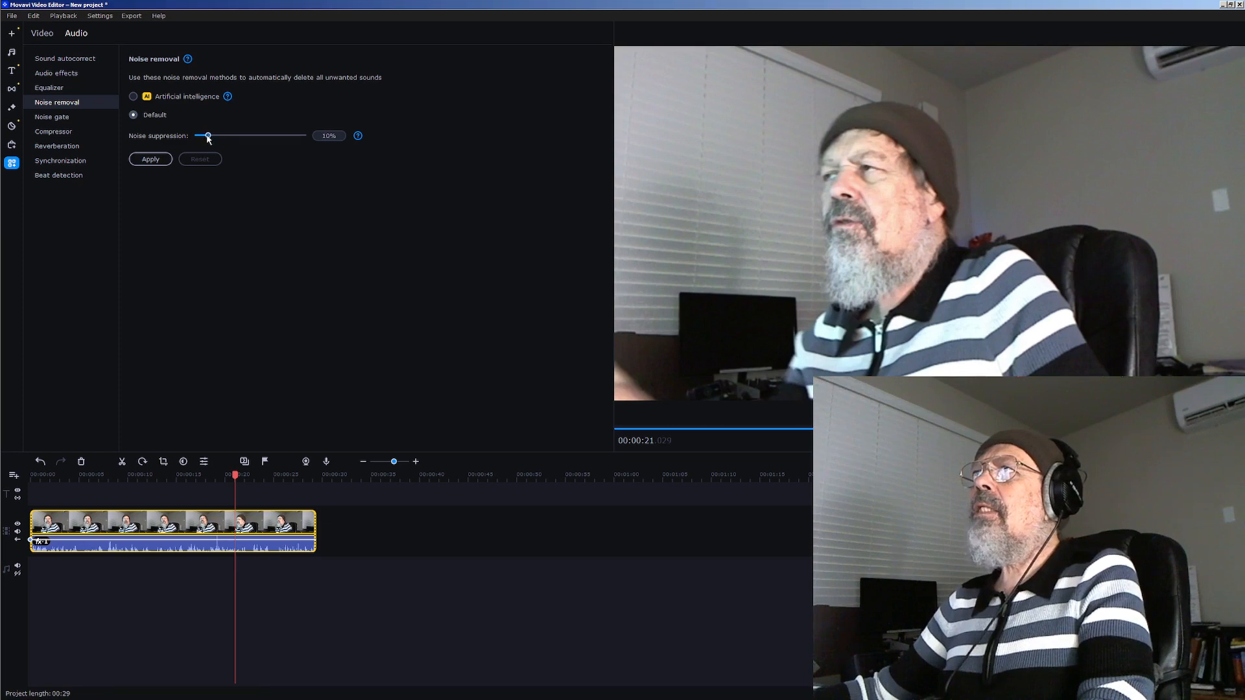
click(157, 161)
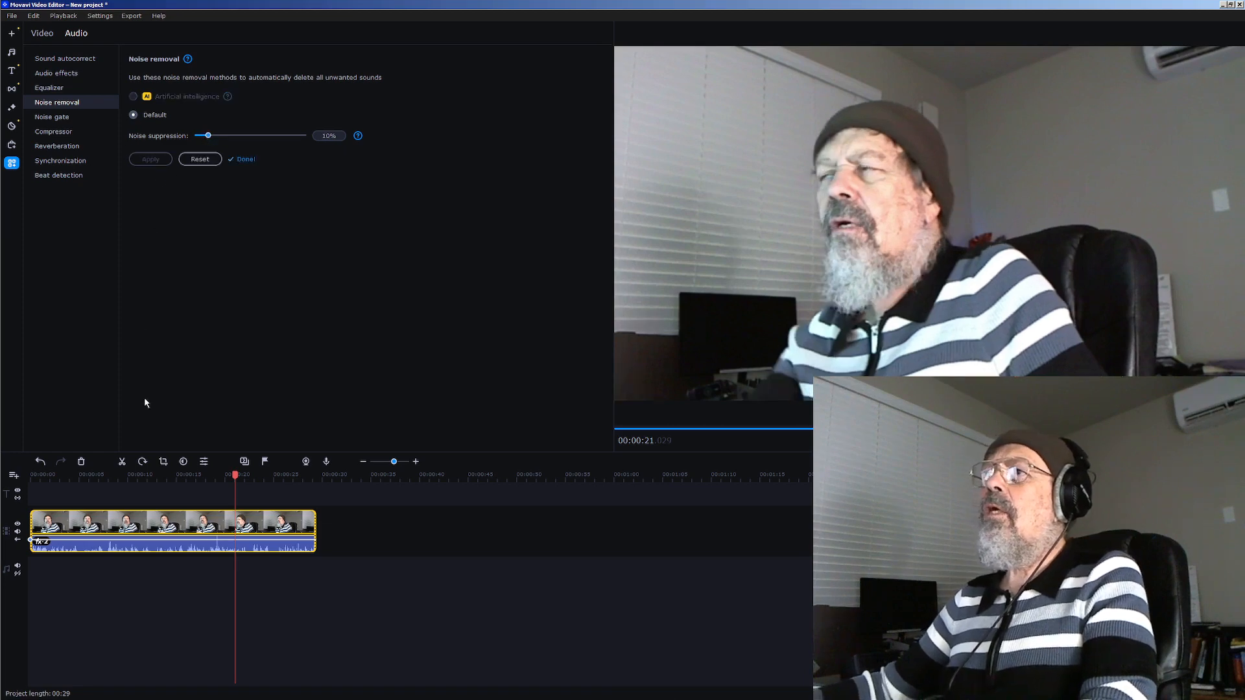
click(130, 478)
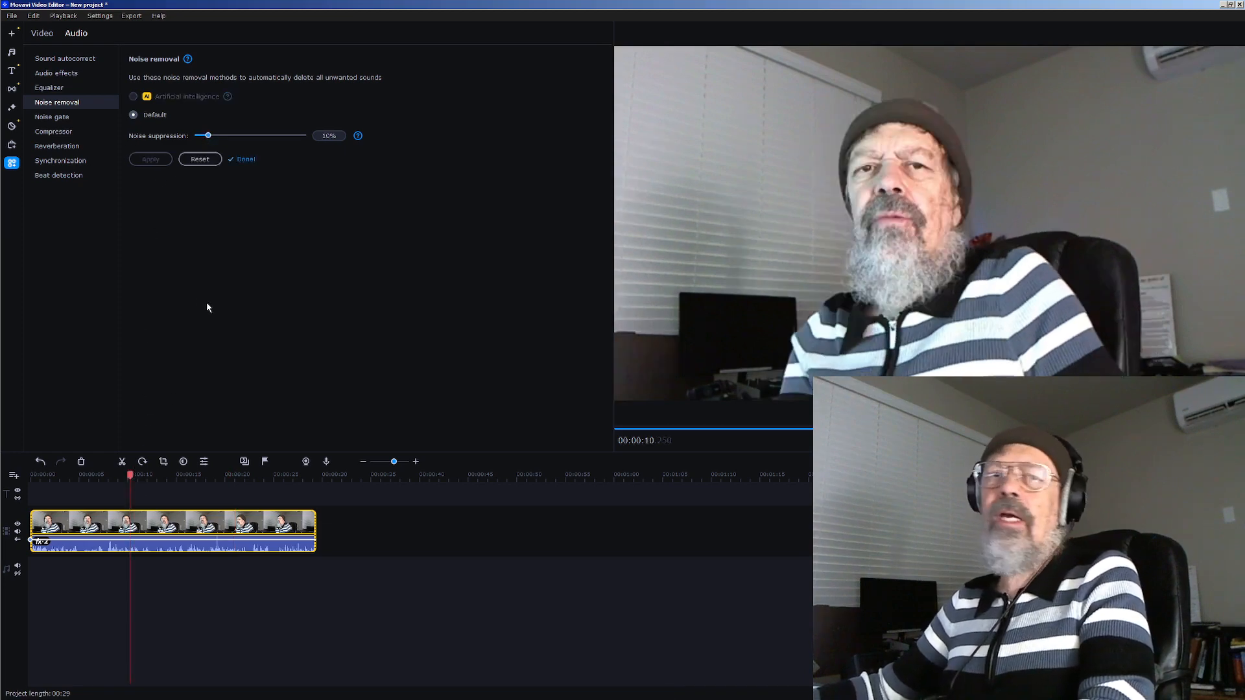
key(space)
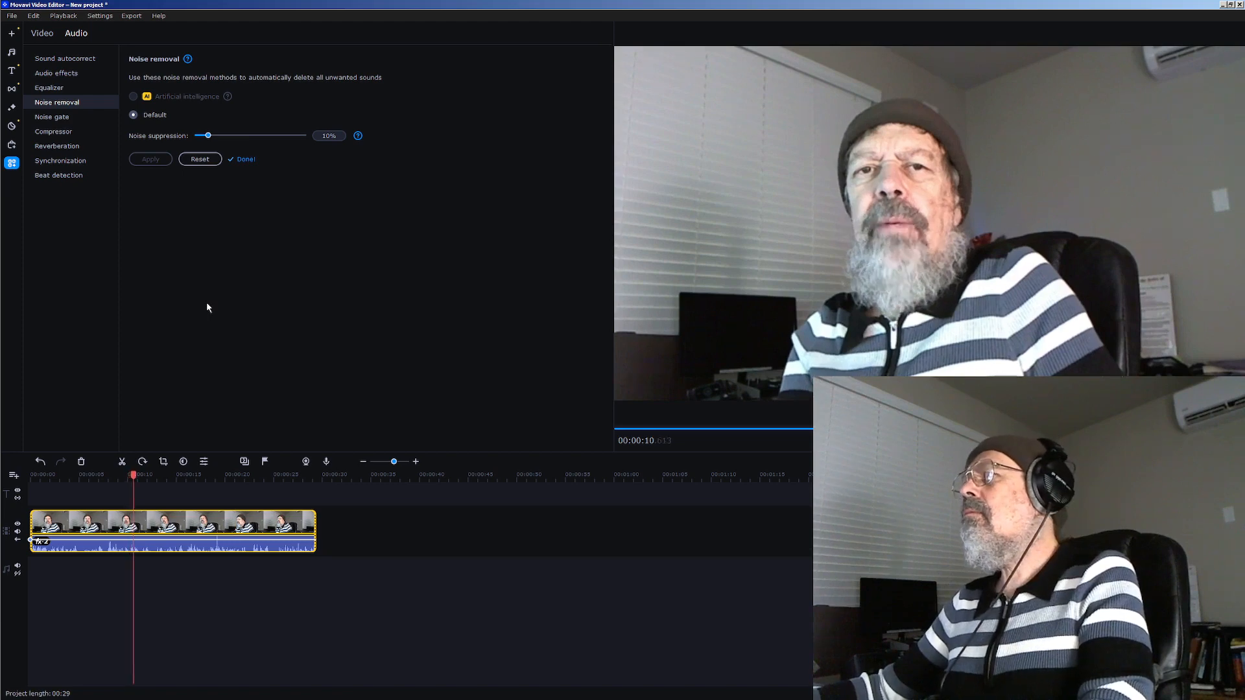
Reset the clip's equalizer to the Flat preset.
click(49, 88)
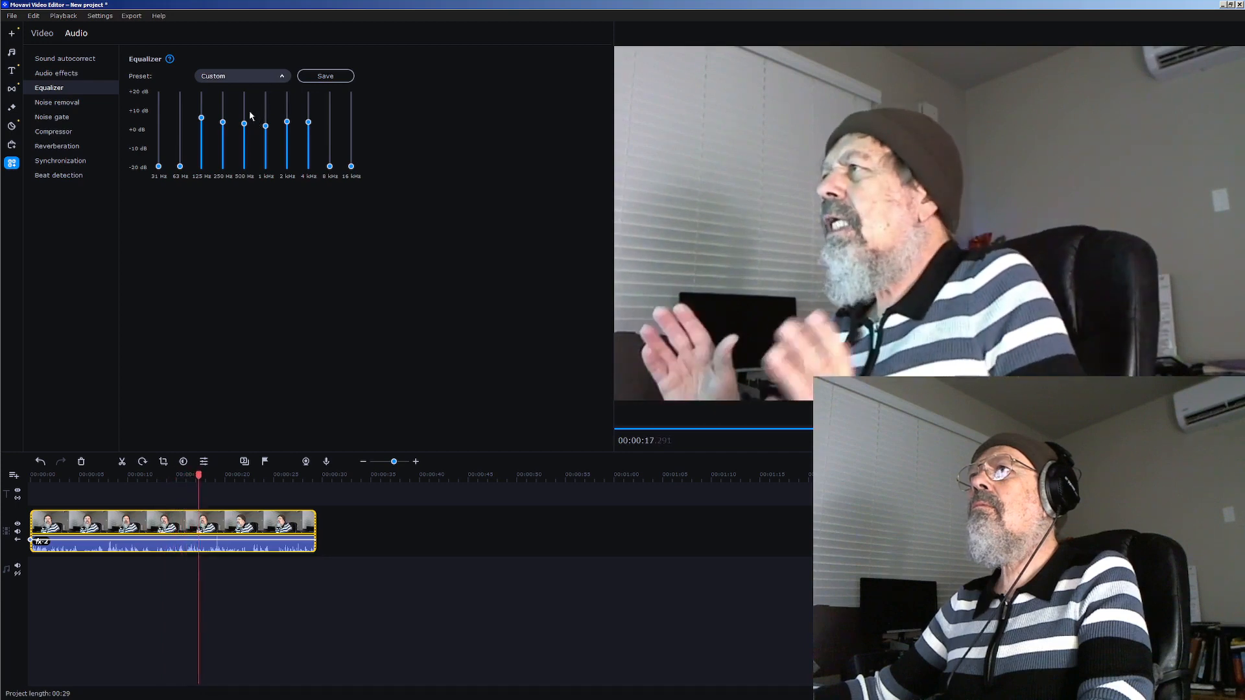
click(221, 190)
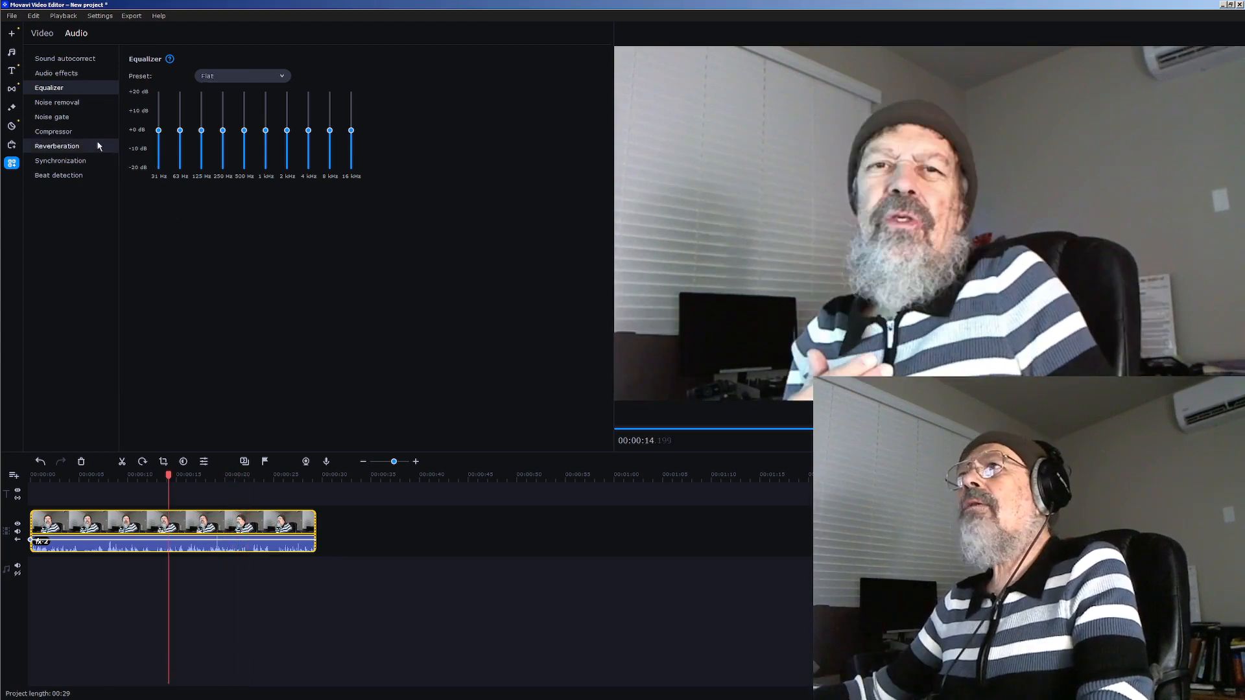
Add compression to the clip with ratio 20.0:1, attack 400 ms and release 4000 ms, and raise the threshold.
click(66, 134)
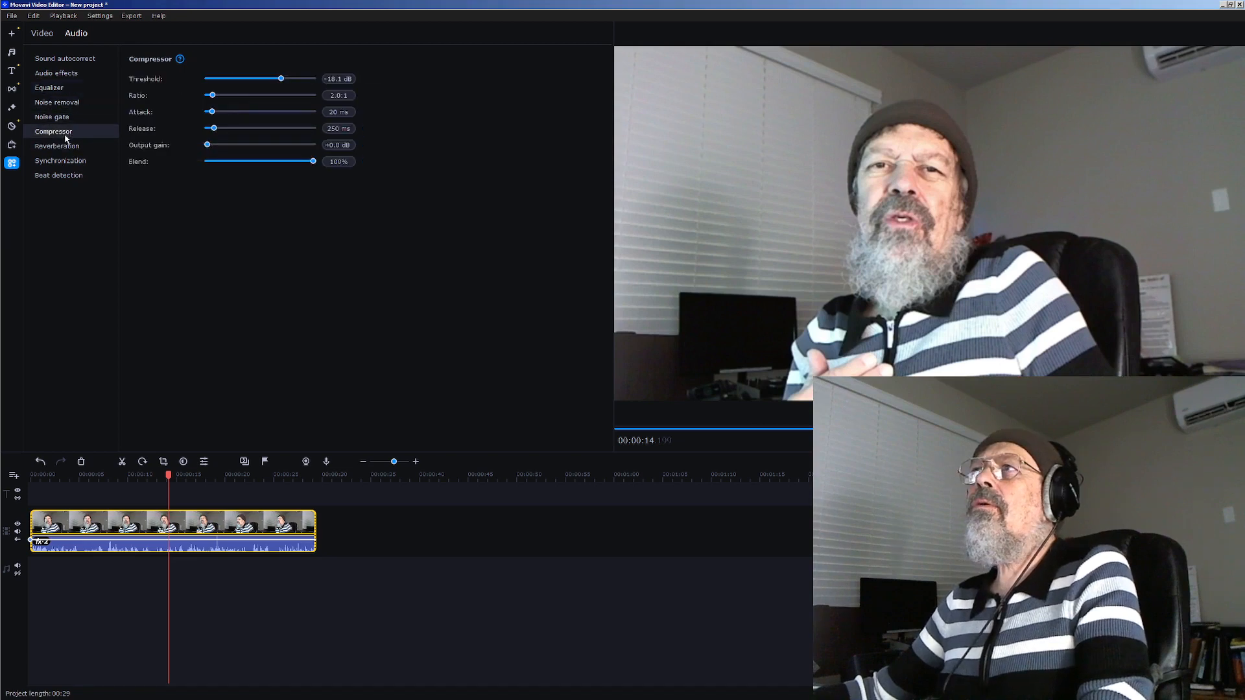
drag(212, 96, 379, 123)
drag(214, 129, 352, 139)
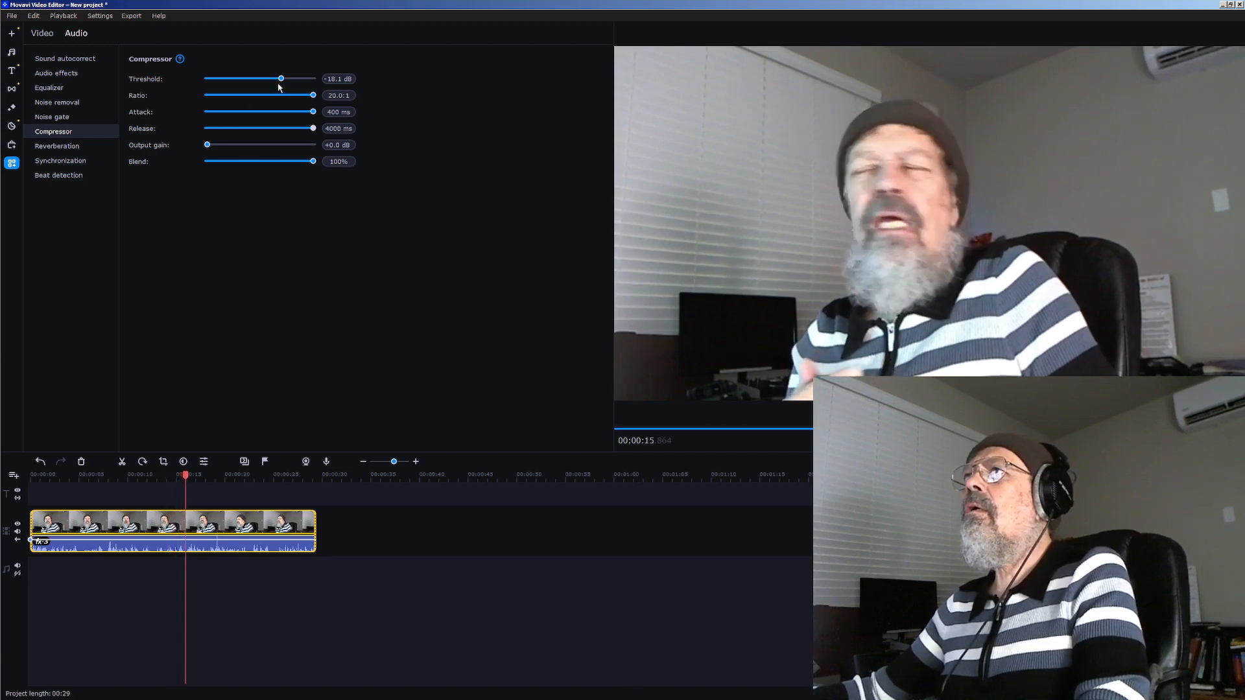
drag(280, 78, 307, 82)
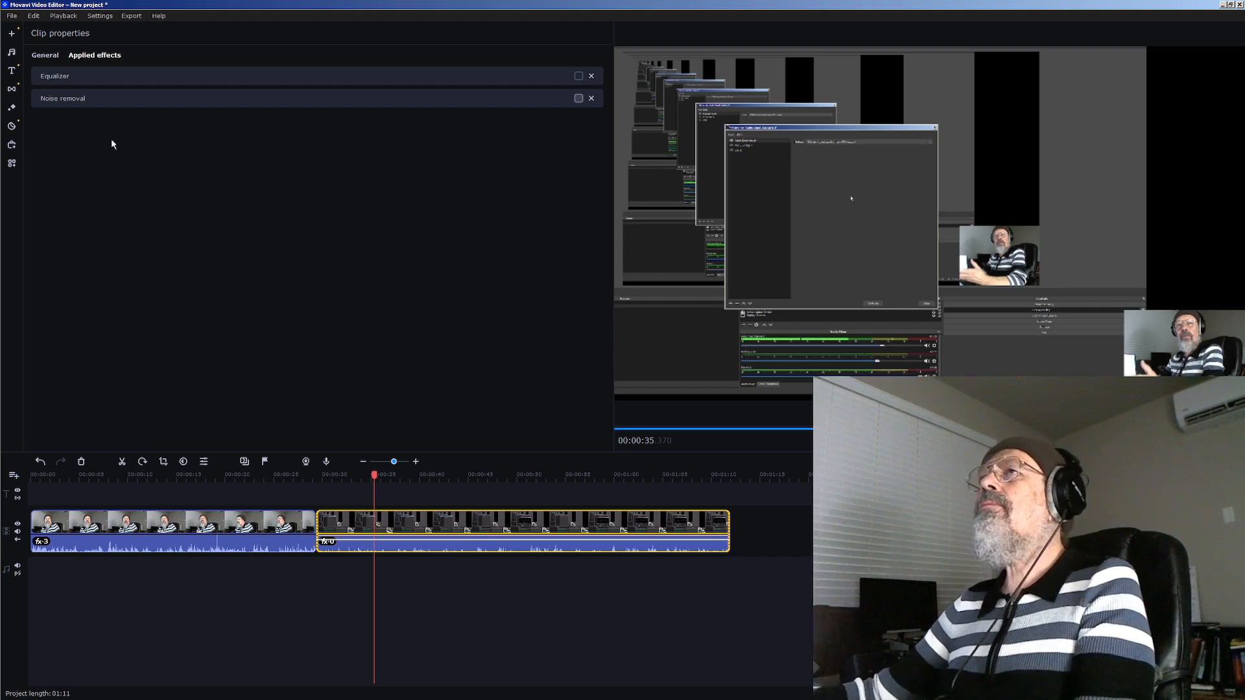
Enable the applied equalizer on the second clip and listen to it in playback.
click(578, 76)
key(space)
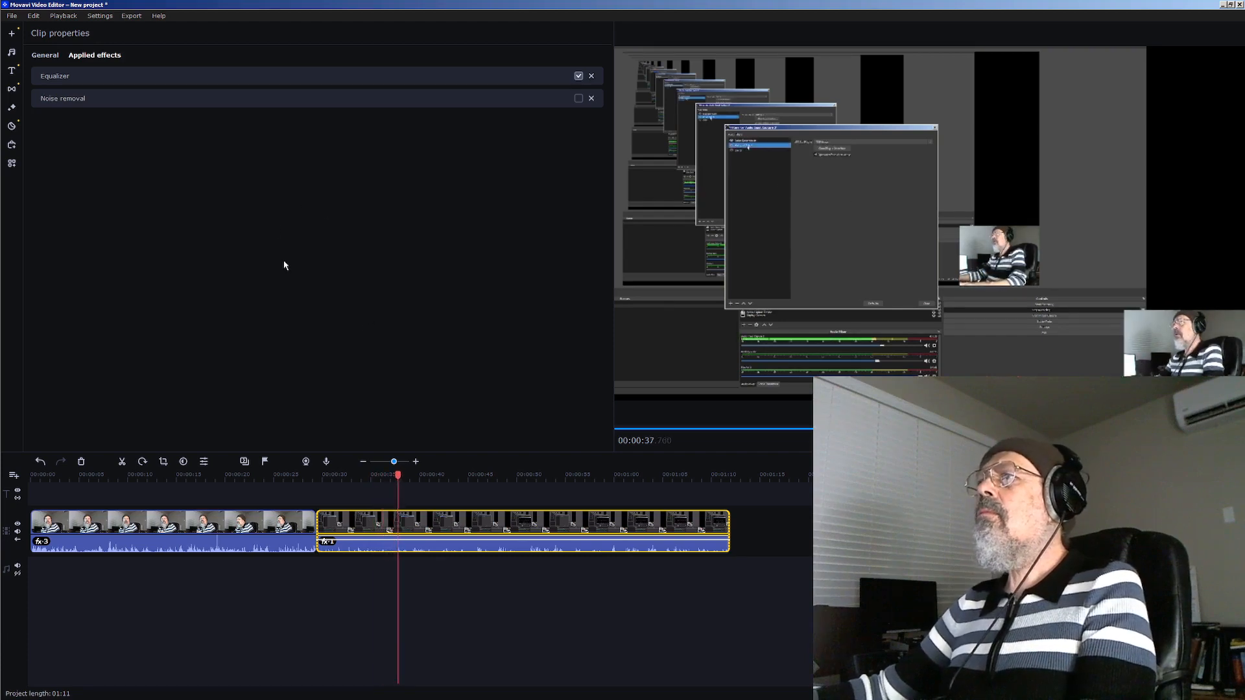
click(314, 76)
click(325, 76)
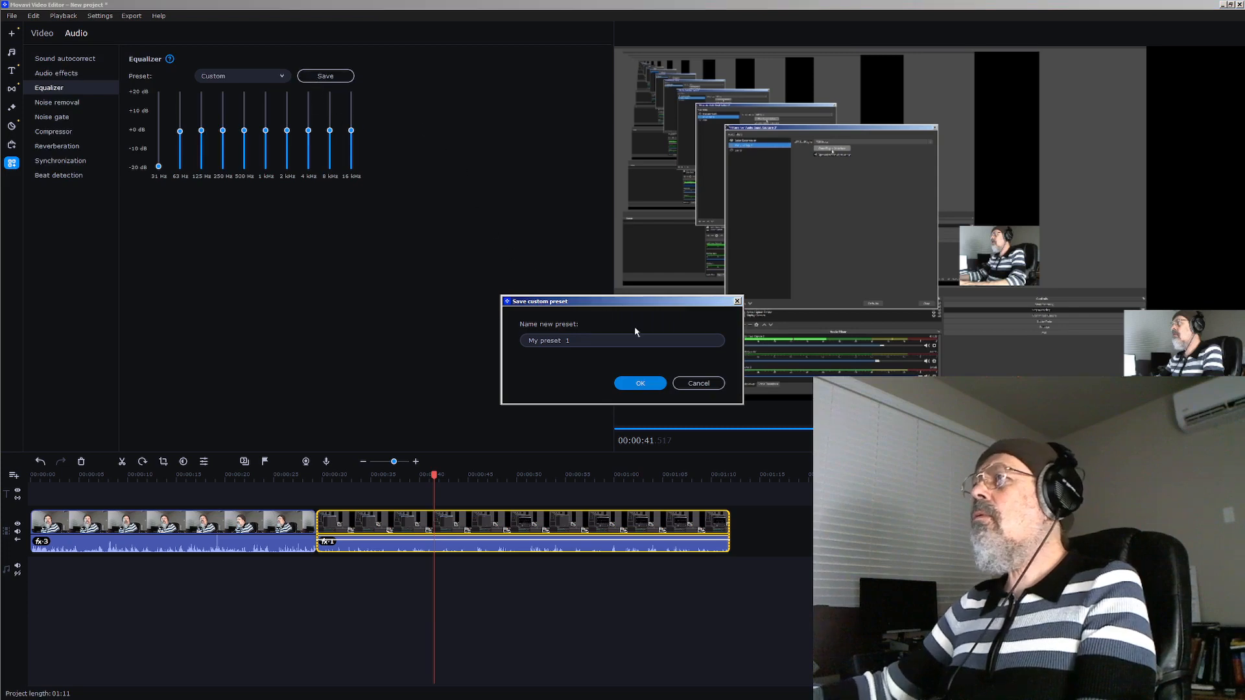
click(694, 384)
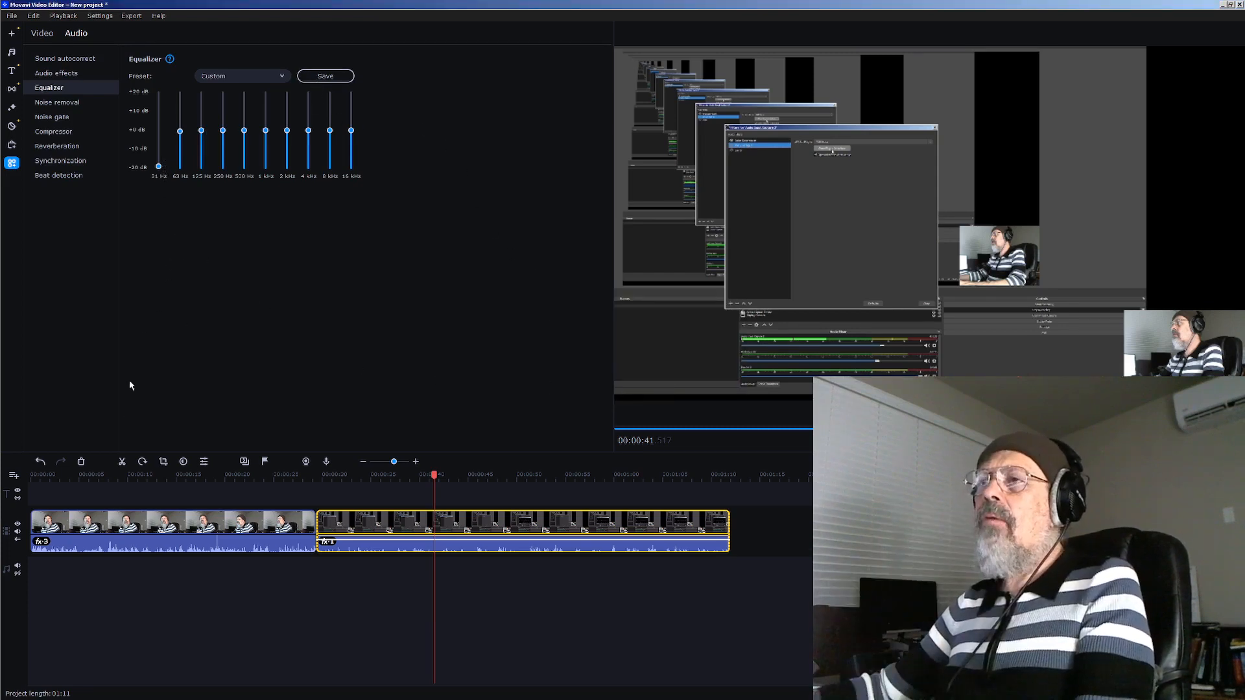
Open the second clip's applied noise removal, increase its Default noise suppression and apply it.
click(329, 542)
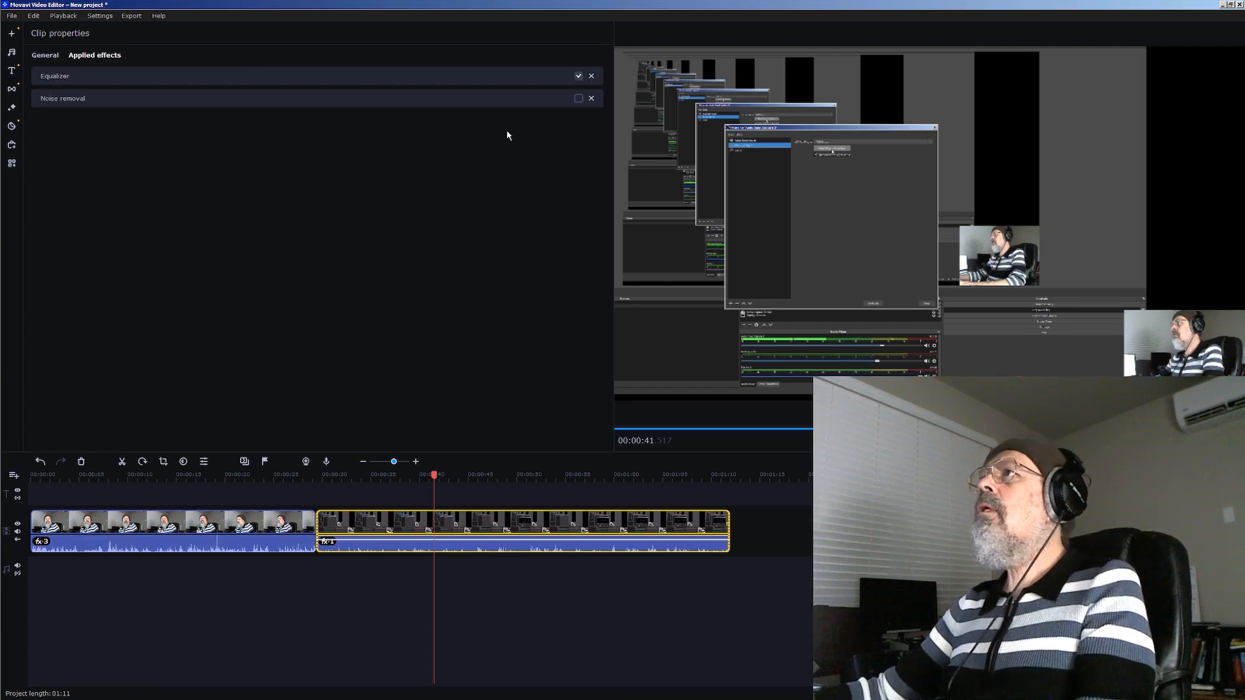
click(342, 104)
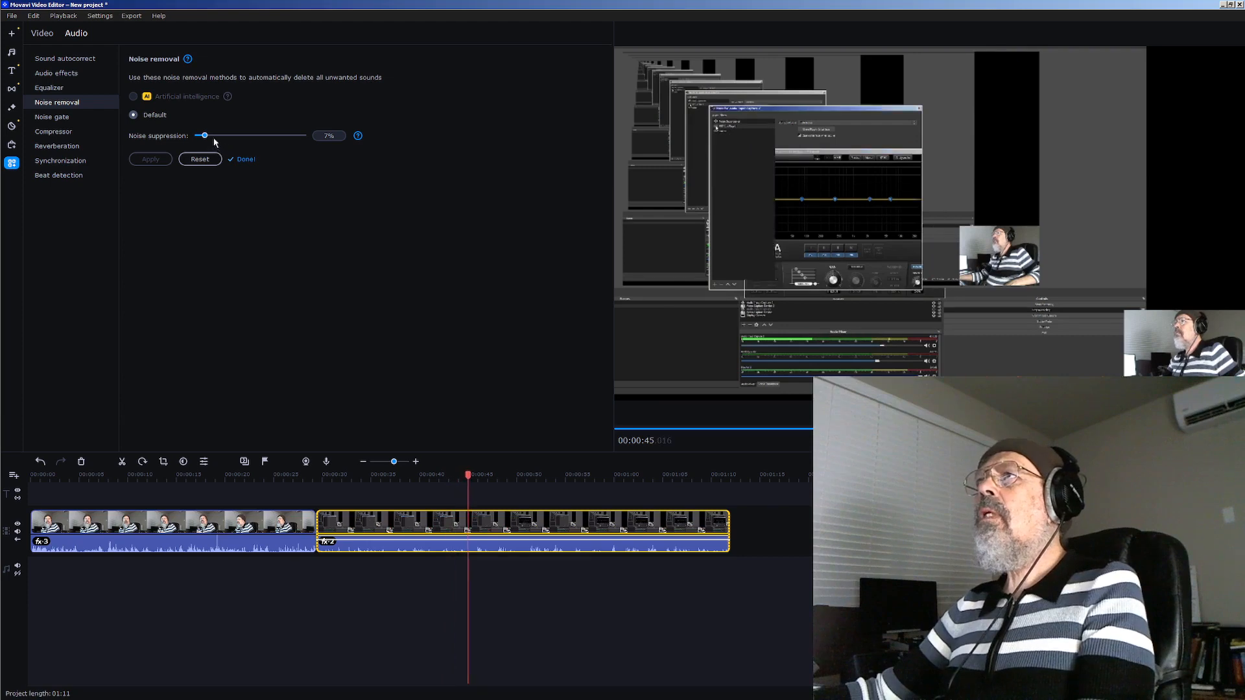
drag(207, 138, 232, 141)
click(151, 159)
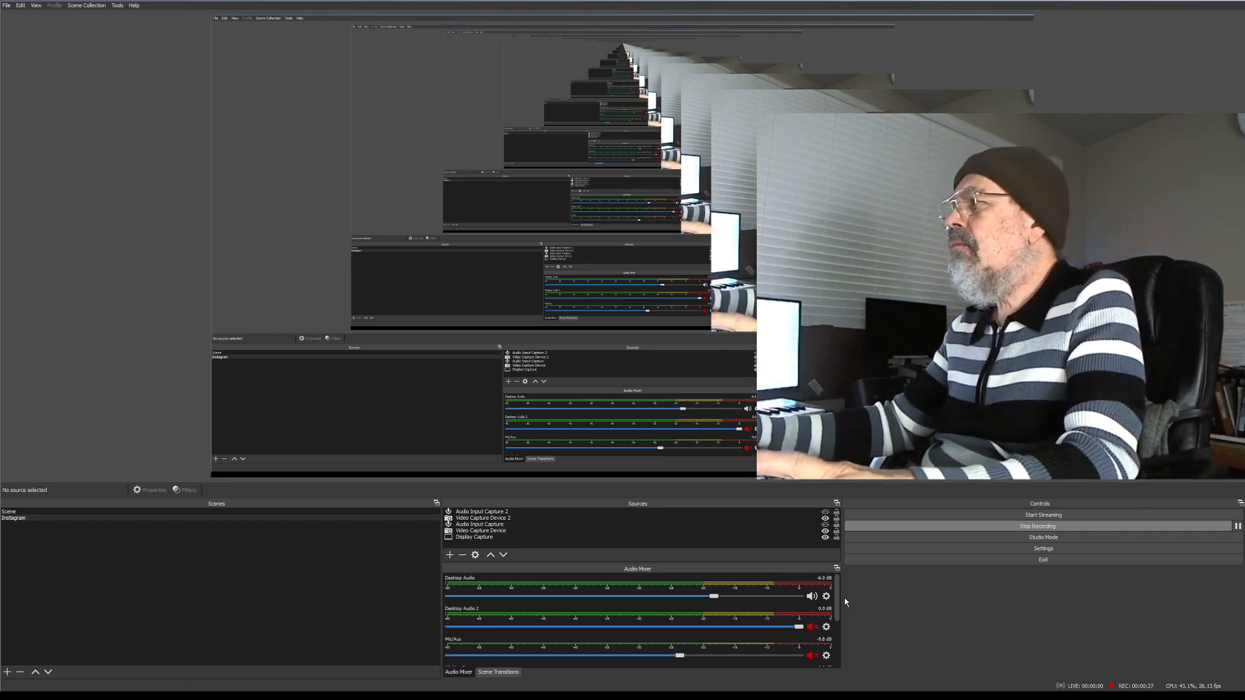
Switch to OBS Studio, open the audio filters for Mic/Aux 3 and examine the Noise Suppression filter's settings.
scroll(839, 610, down, 3)
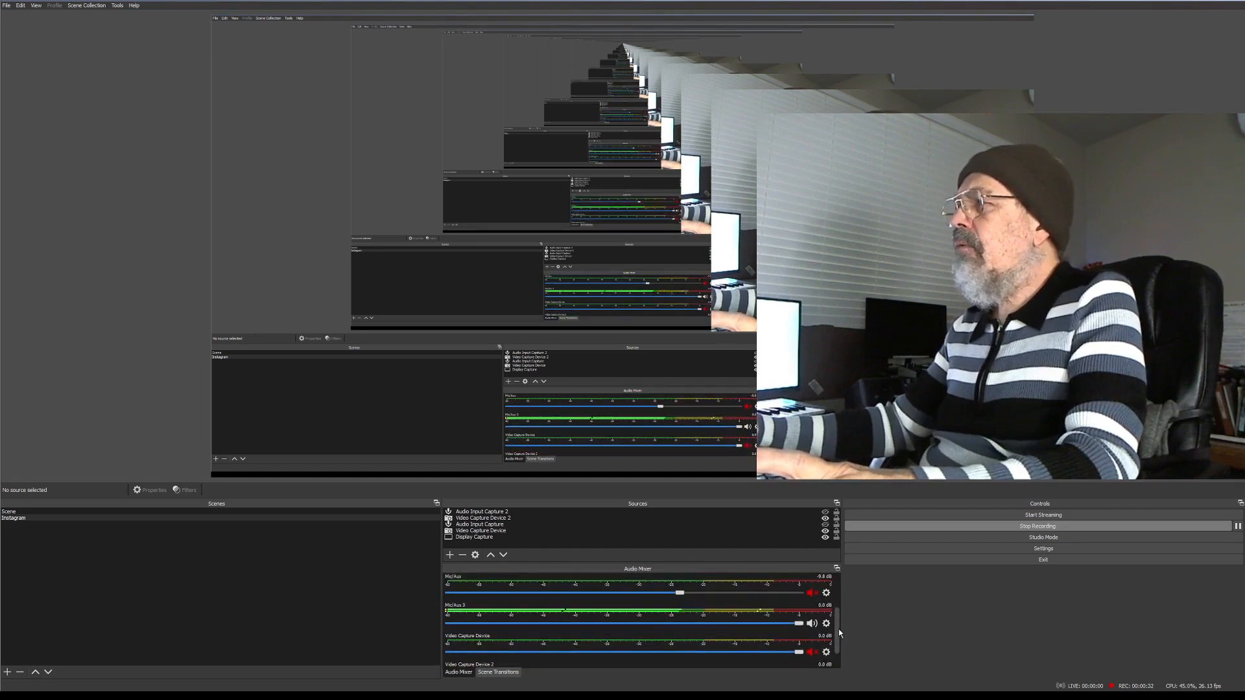
scroll(838, 629, up, 3)
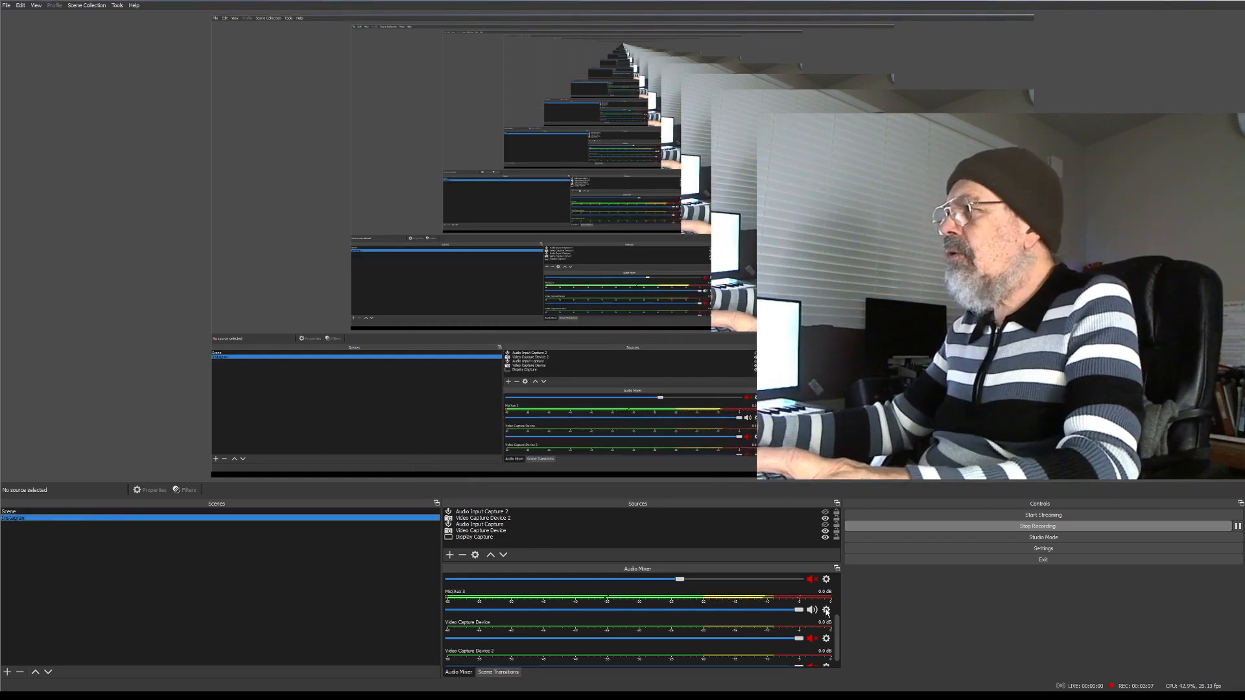
click(827, 612)
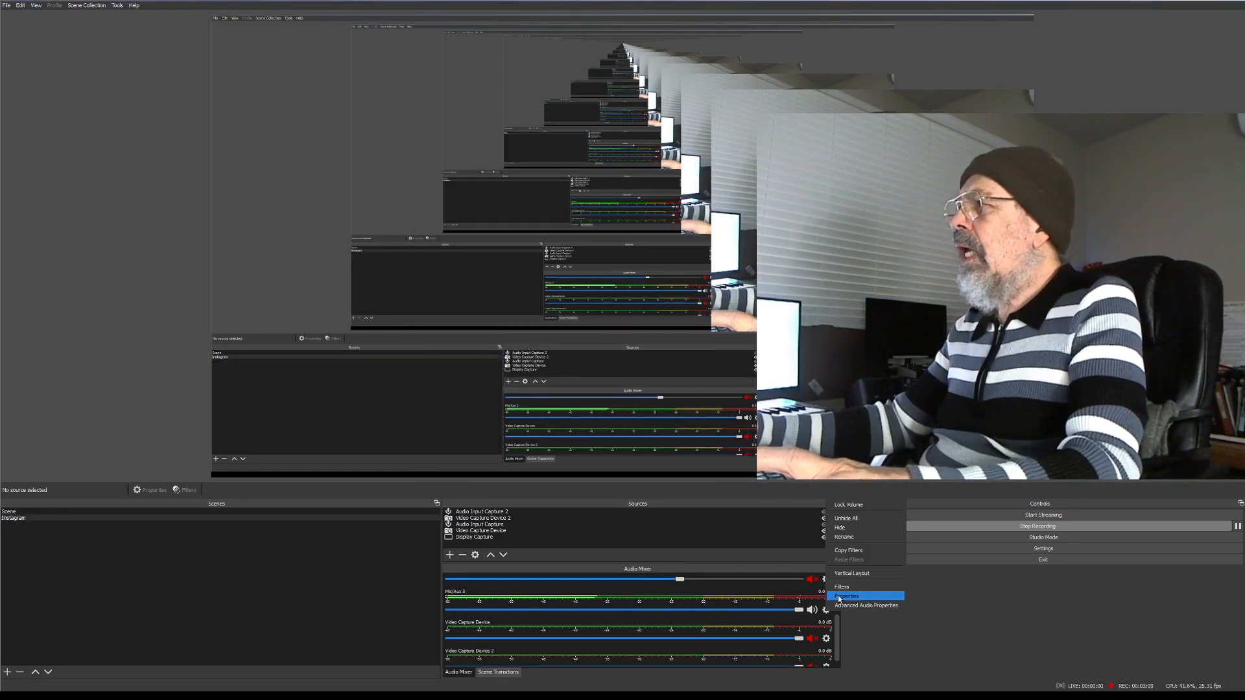
click(864, 587)
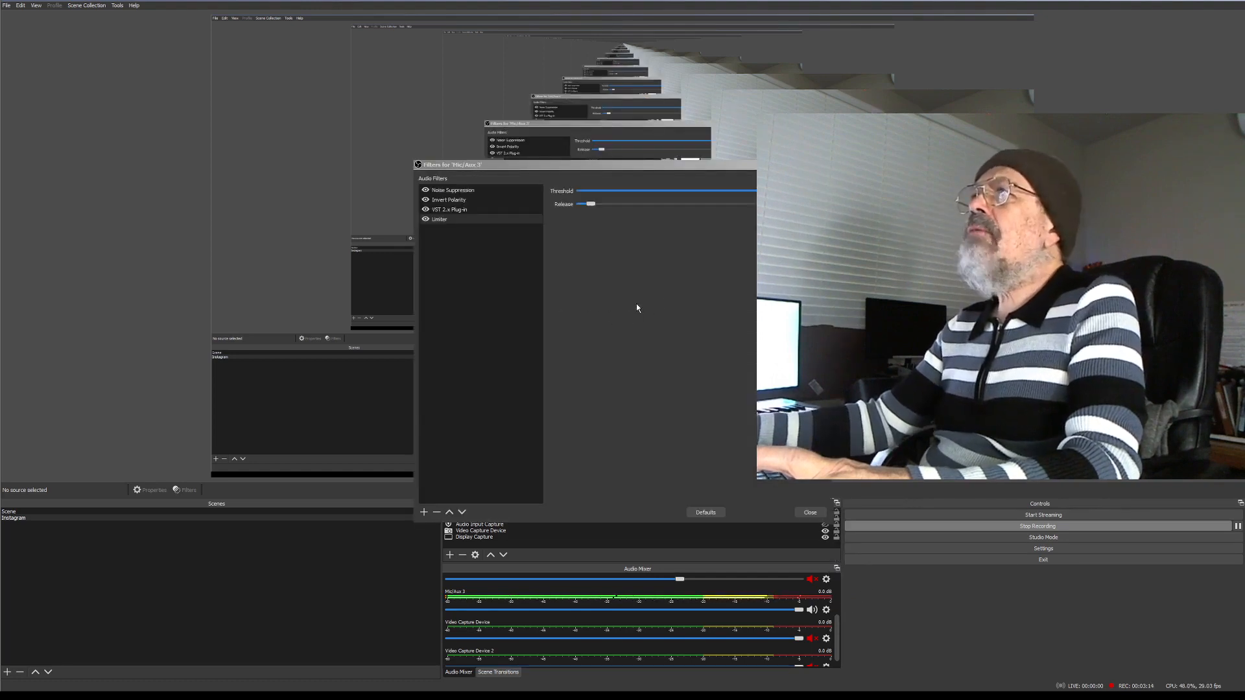
click(472, 190)
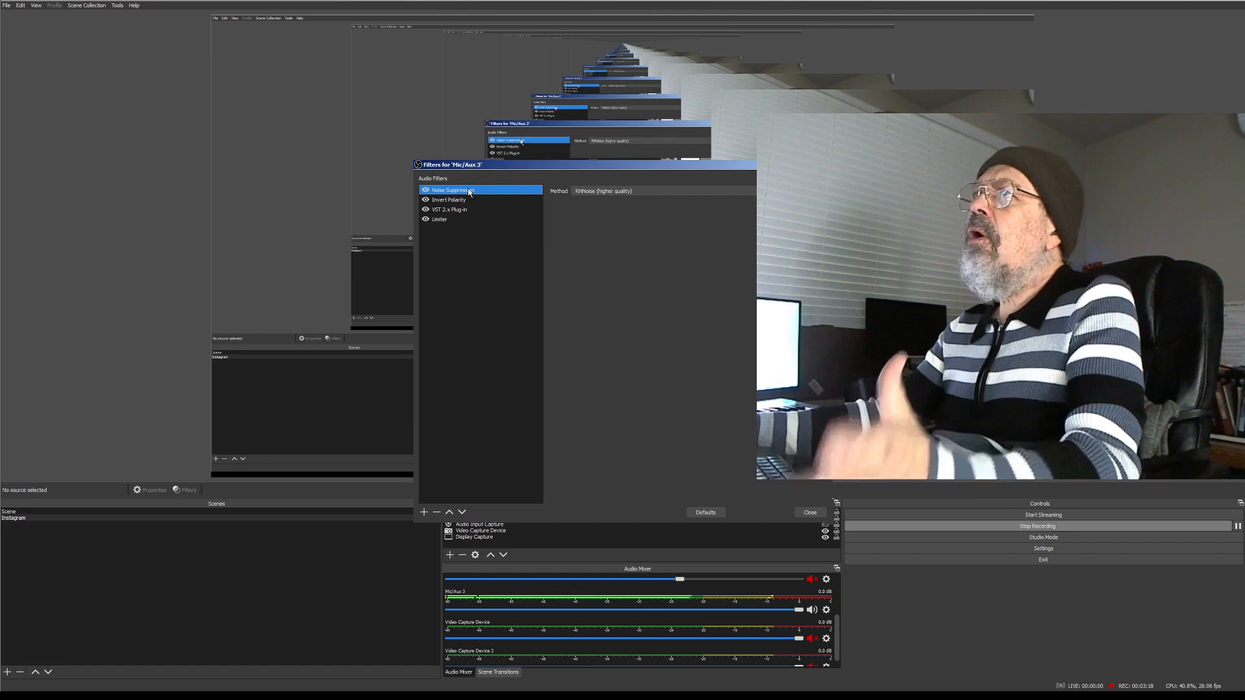
Examine the Invert Polarity, Limiter and VST 2.x Plug-in filters of Mic/Aux 3, including the list of available plug-ins.
click(458, 203)
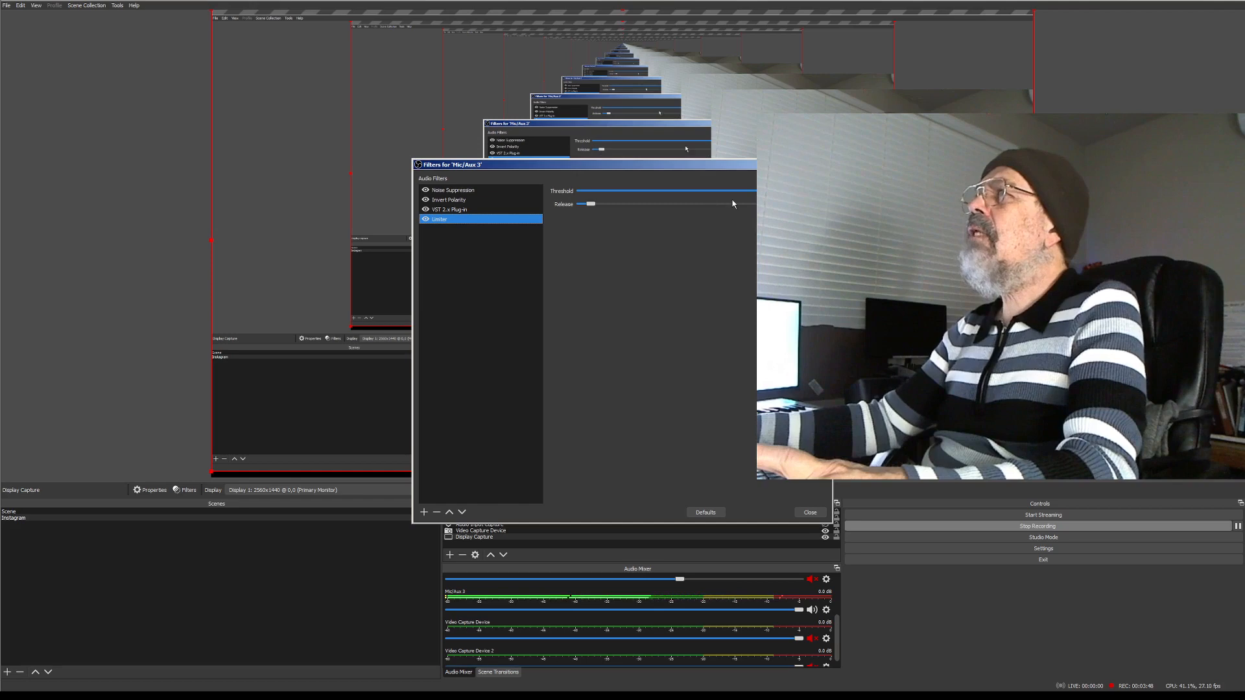
click(454, 209)
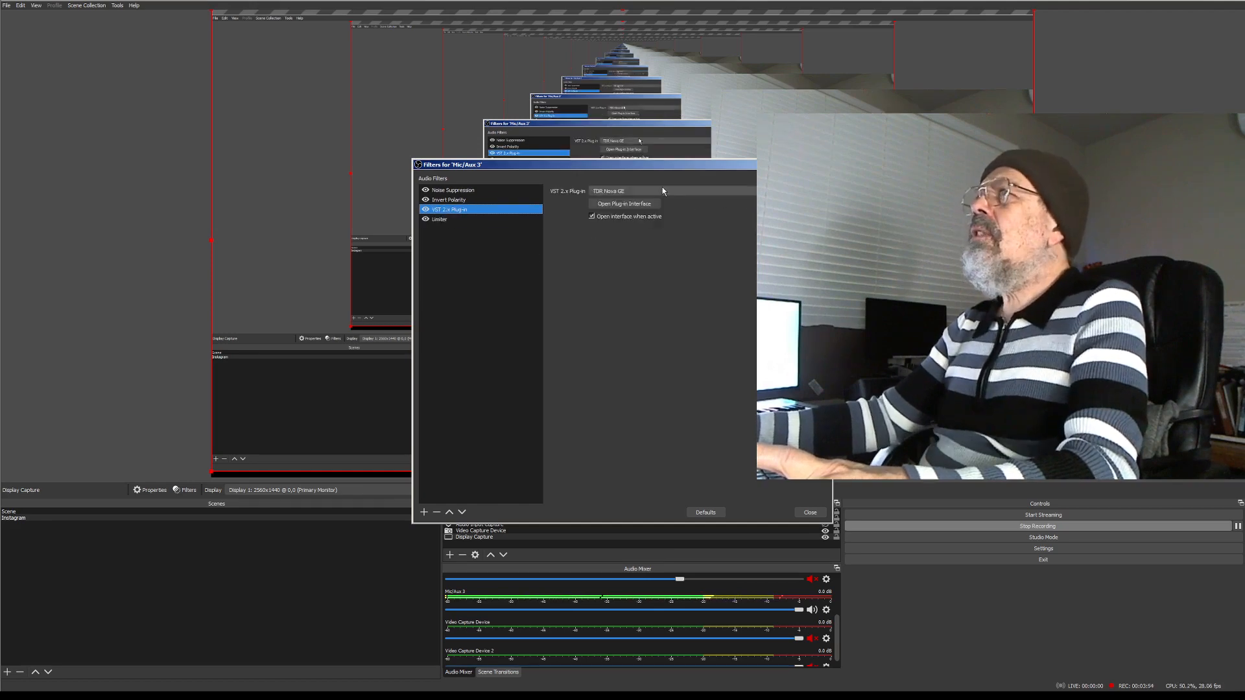
click(613, 191)
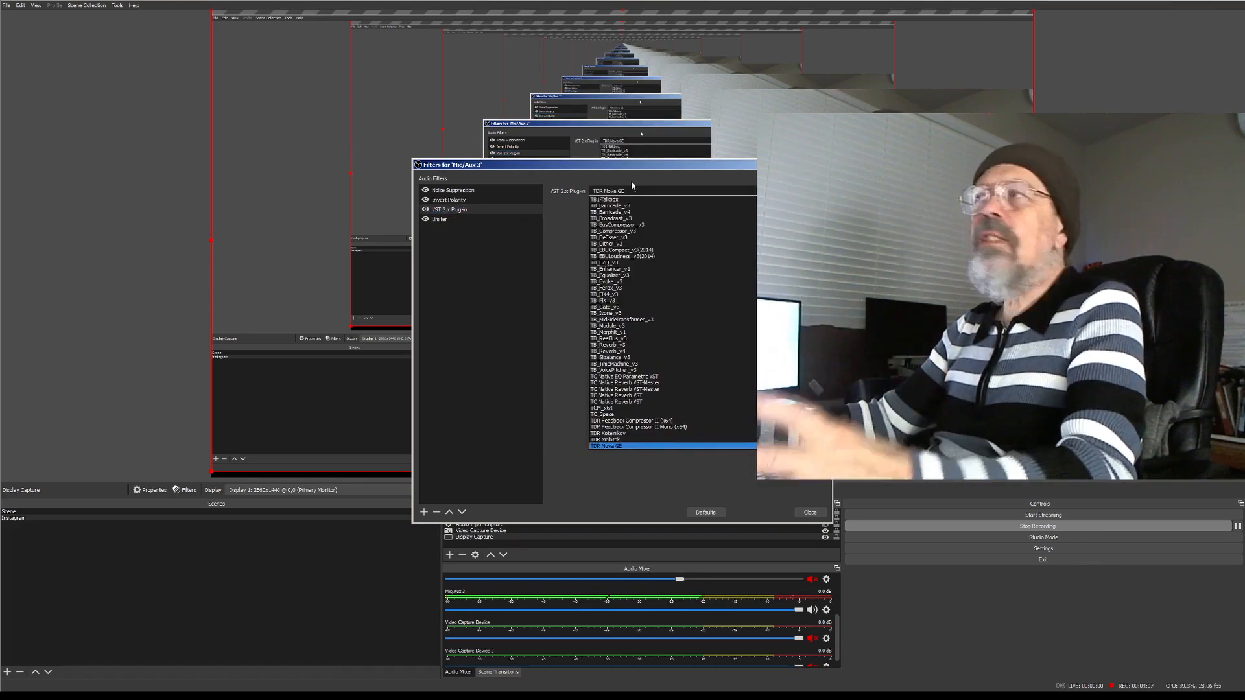
click(564, 284)
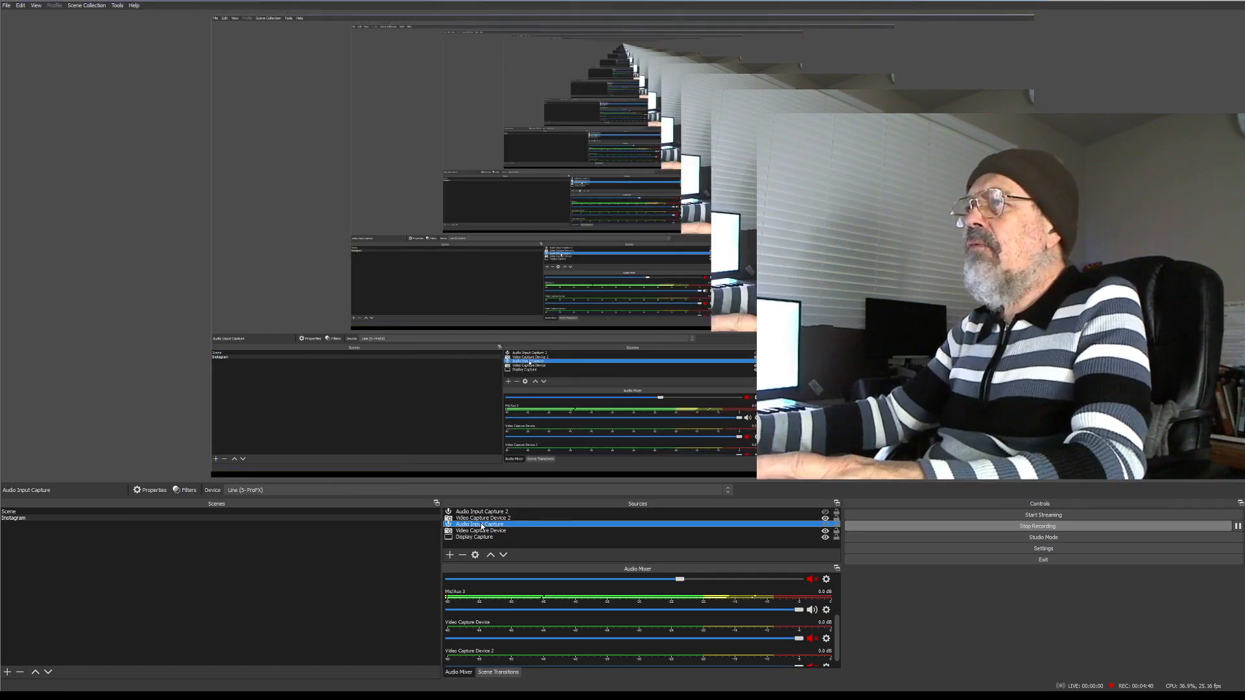
Open the filters of the Audio Input Capture source, examine its VST 2.x plug-in filter and close the dialog.
right_click(481, 524)
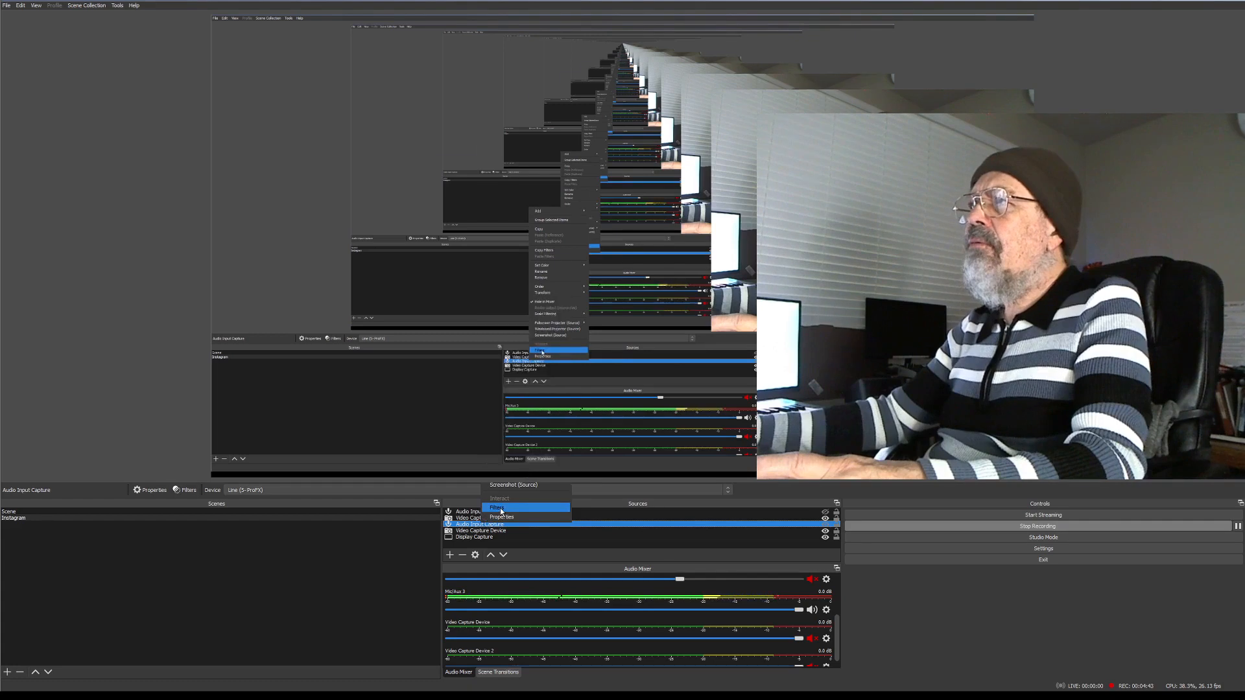
click(501, 509)
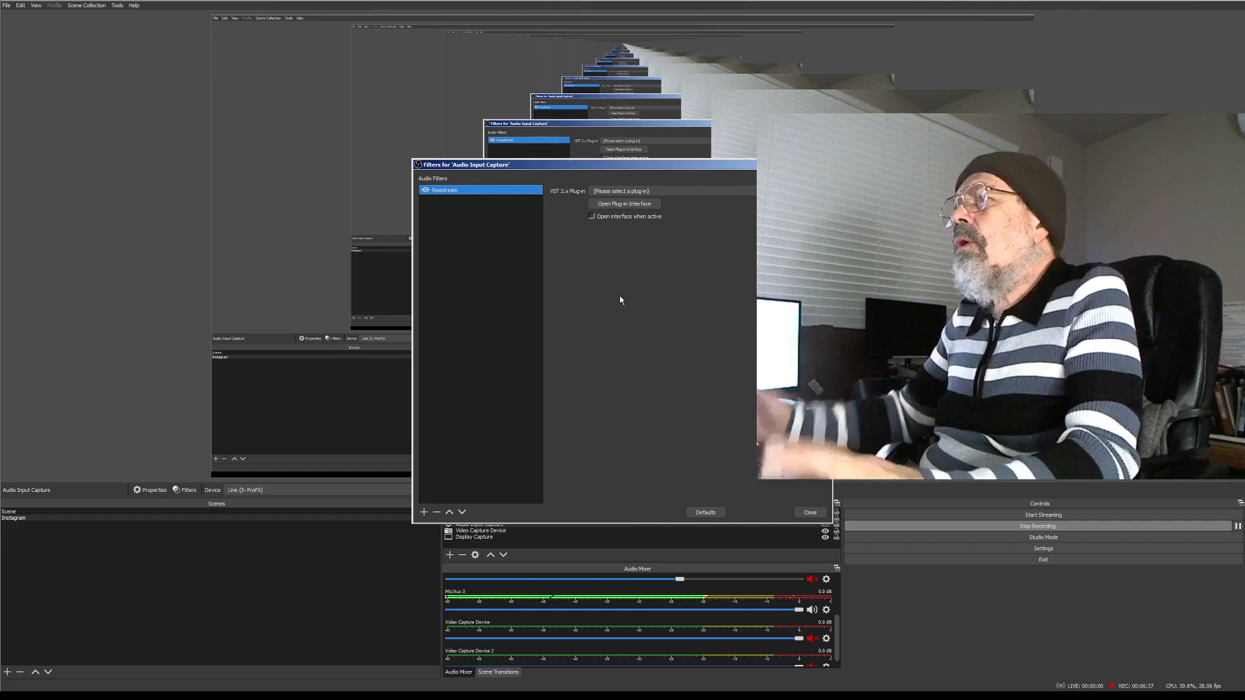
key(Escape)
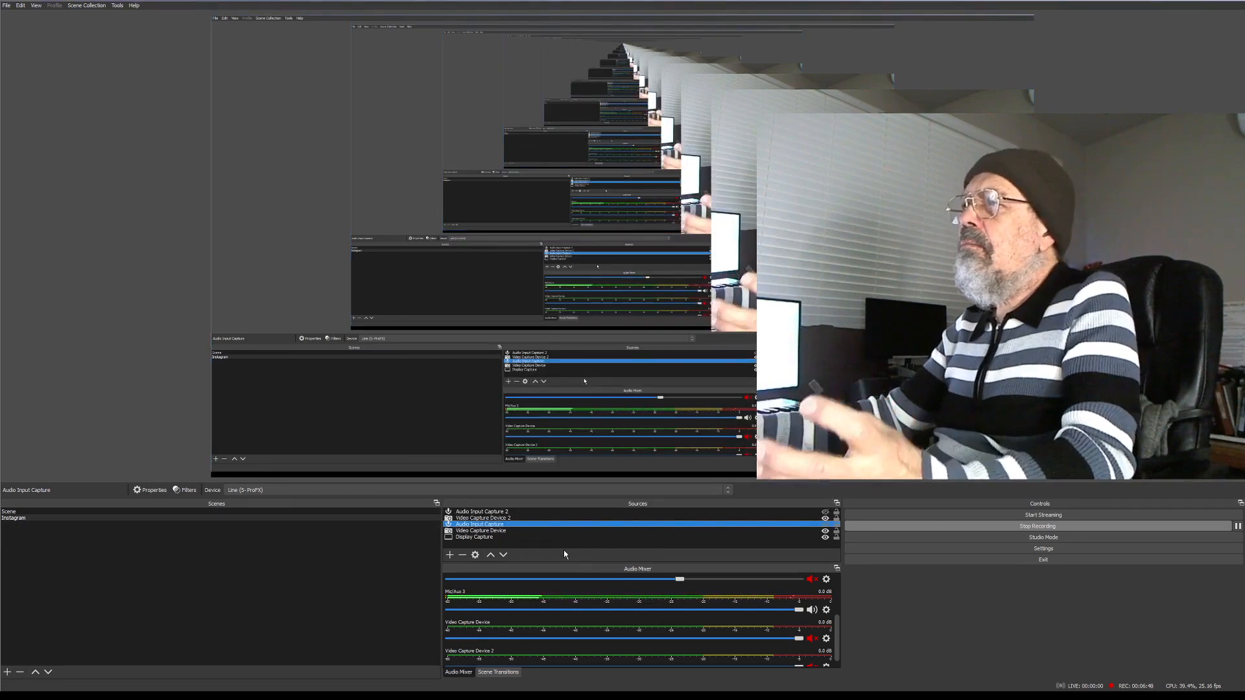
Open the system's recording devices to check the available audio inputs.
mouse_move(2, 682)
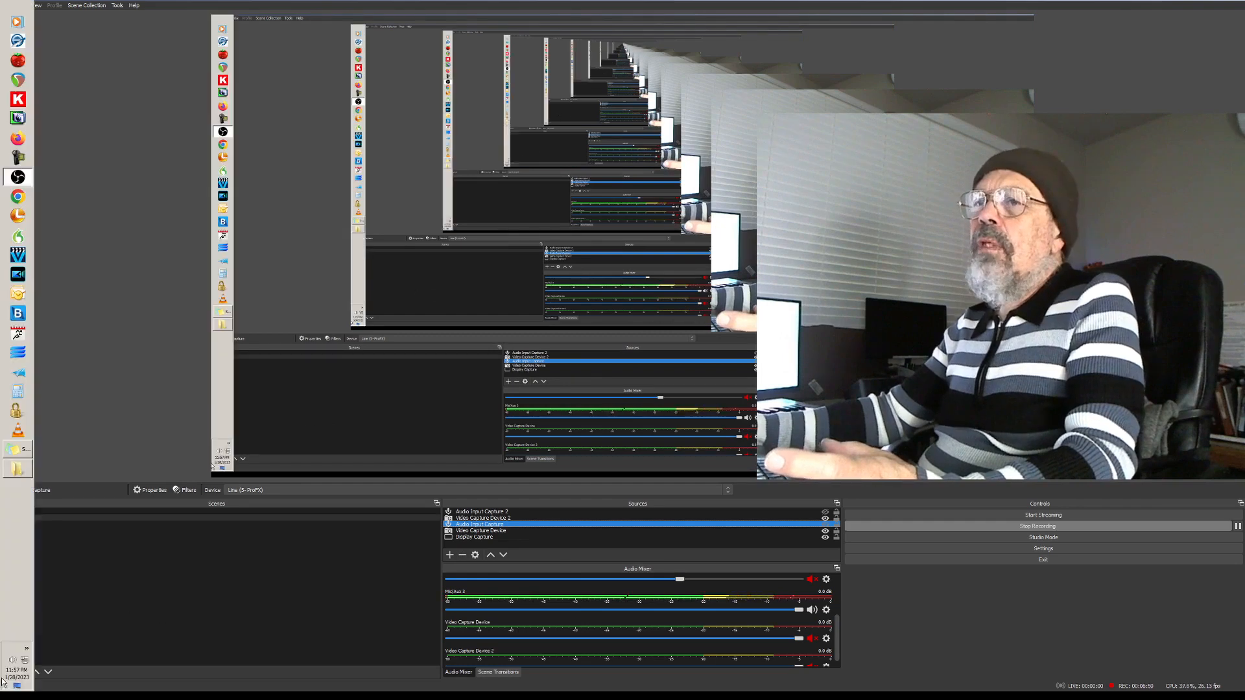
right_click(12, 662)
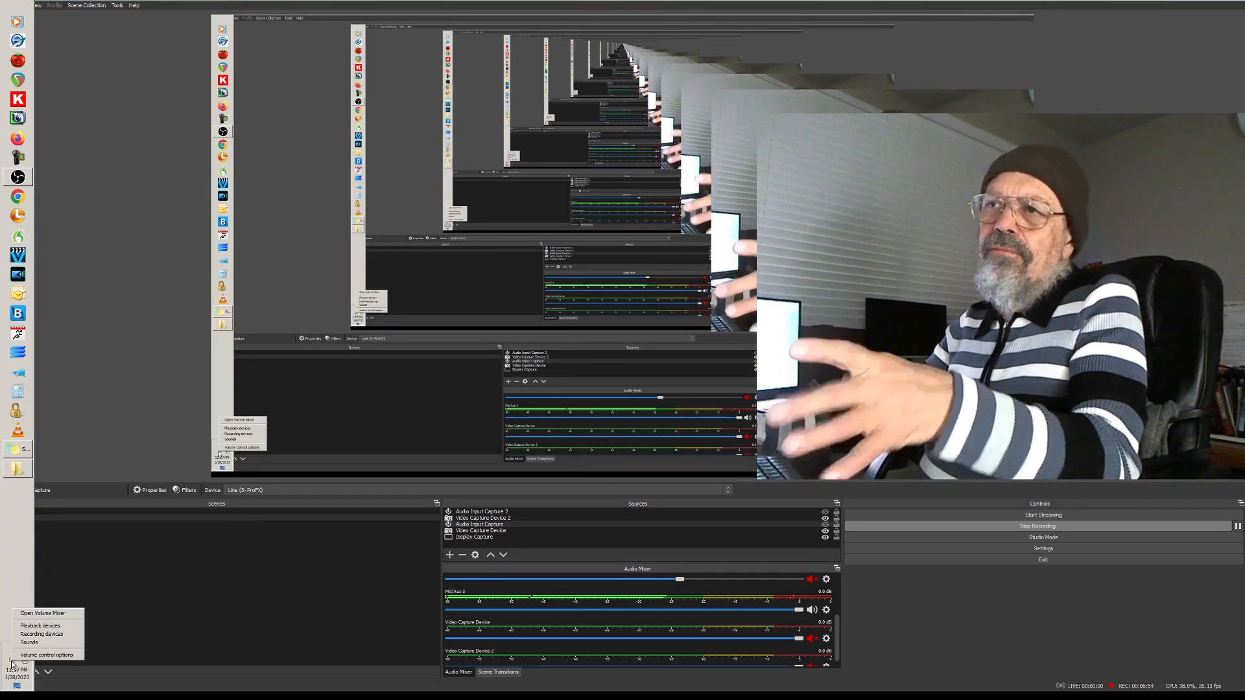
click(42, 634)
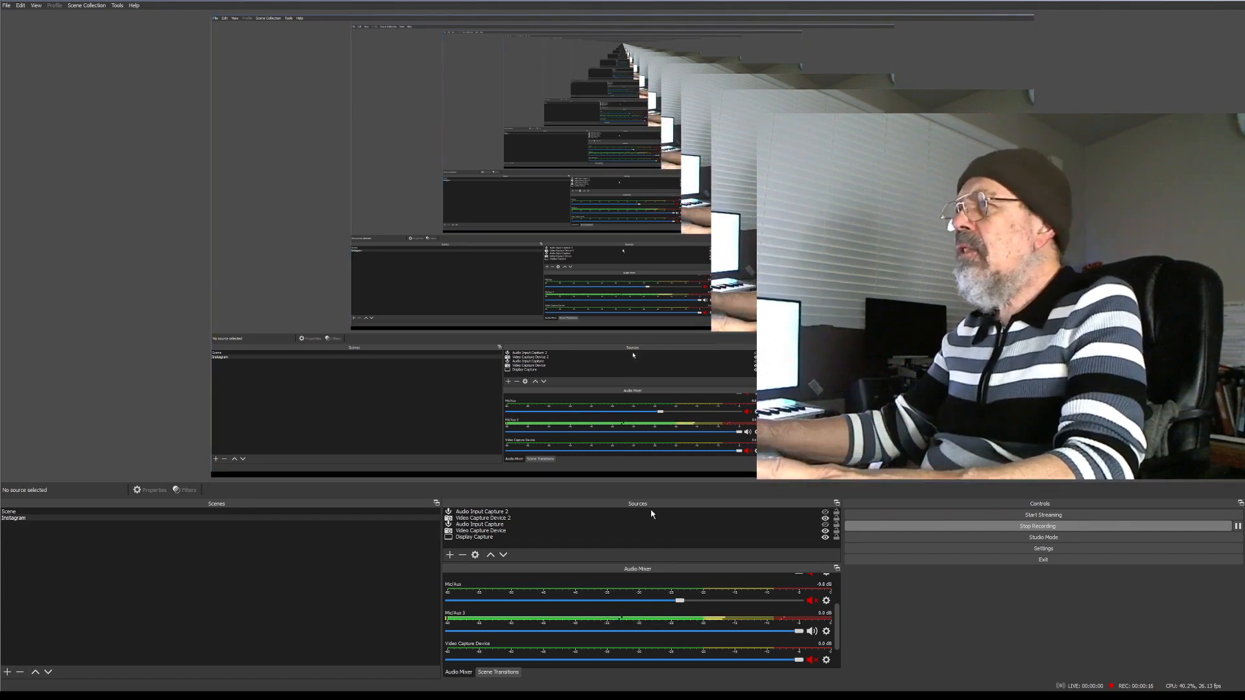
Add a new Audio Input Capture source named Audio Input Capture 3 and set its device to Default.
click(450, 556)
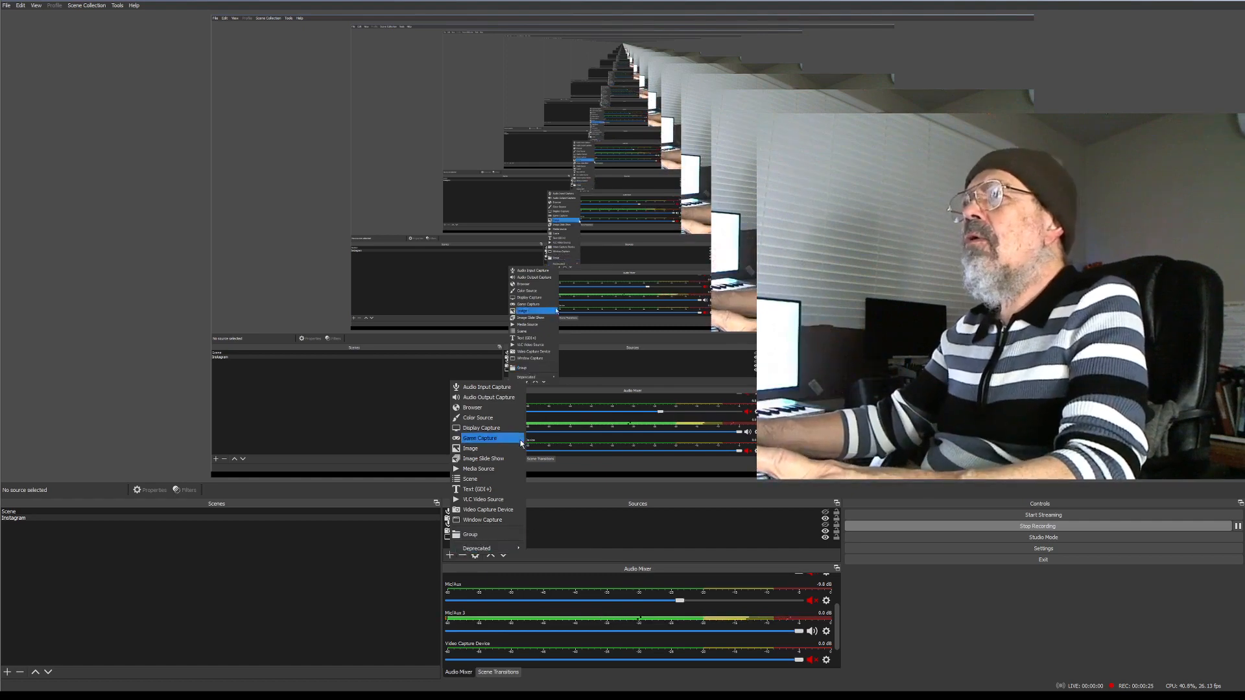
click(514, 390)
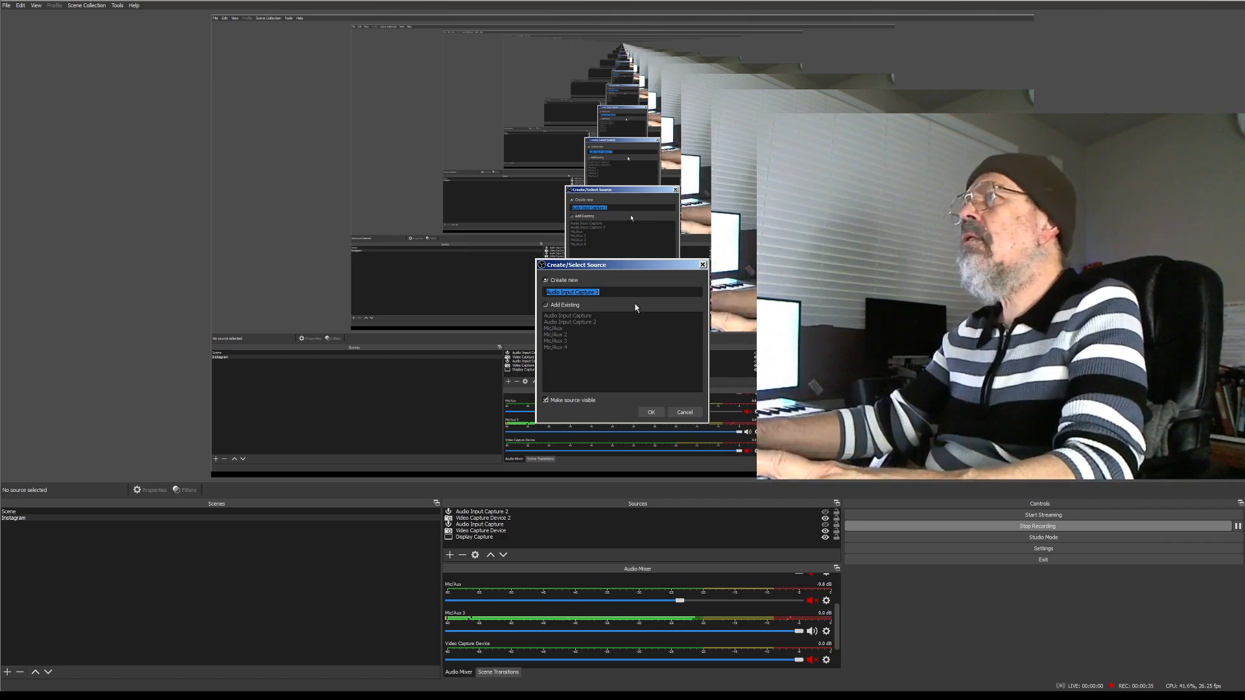
click(651, 412)
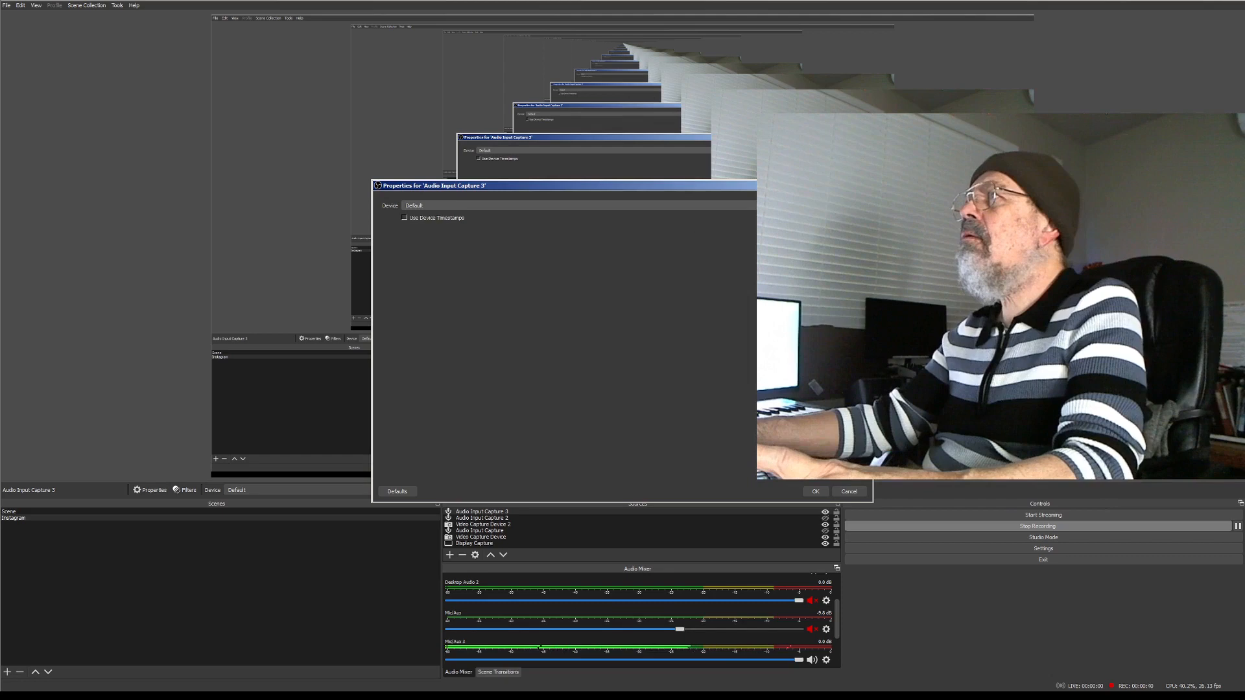
click(579, 205)
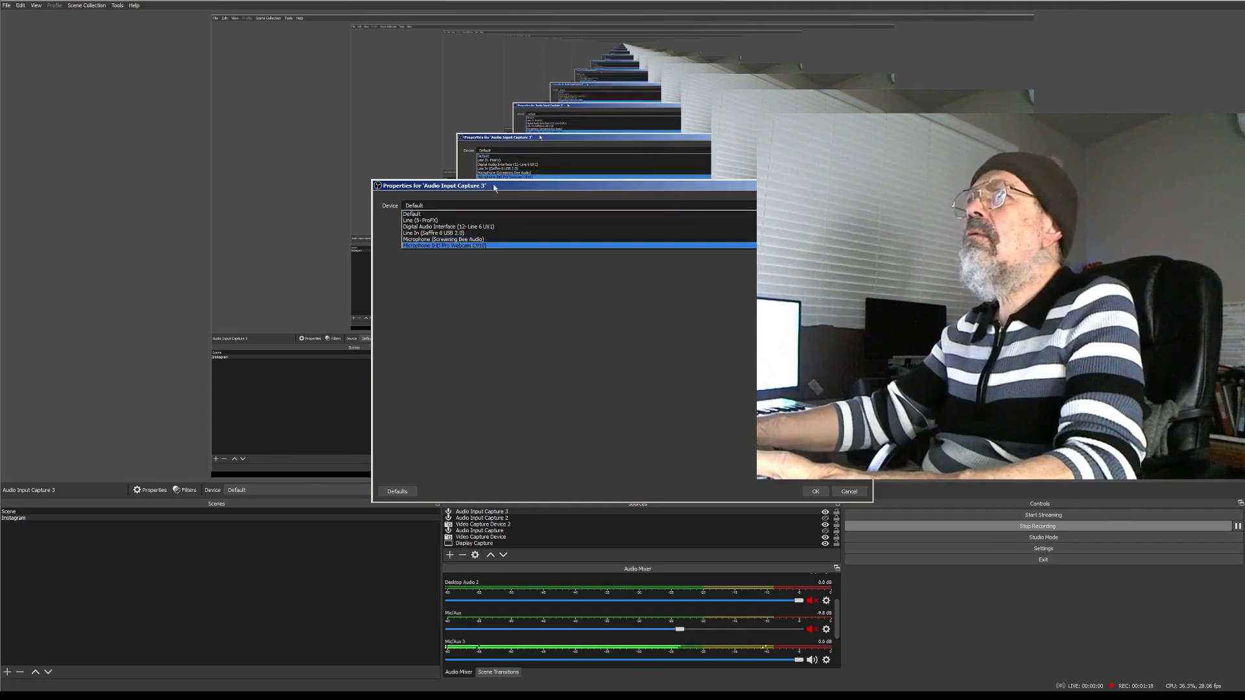
click(427, 214)
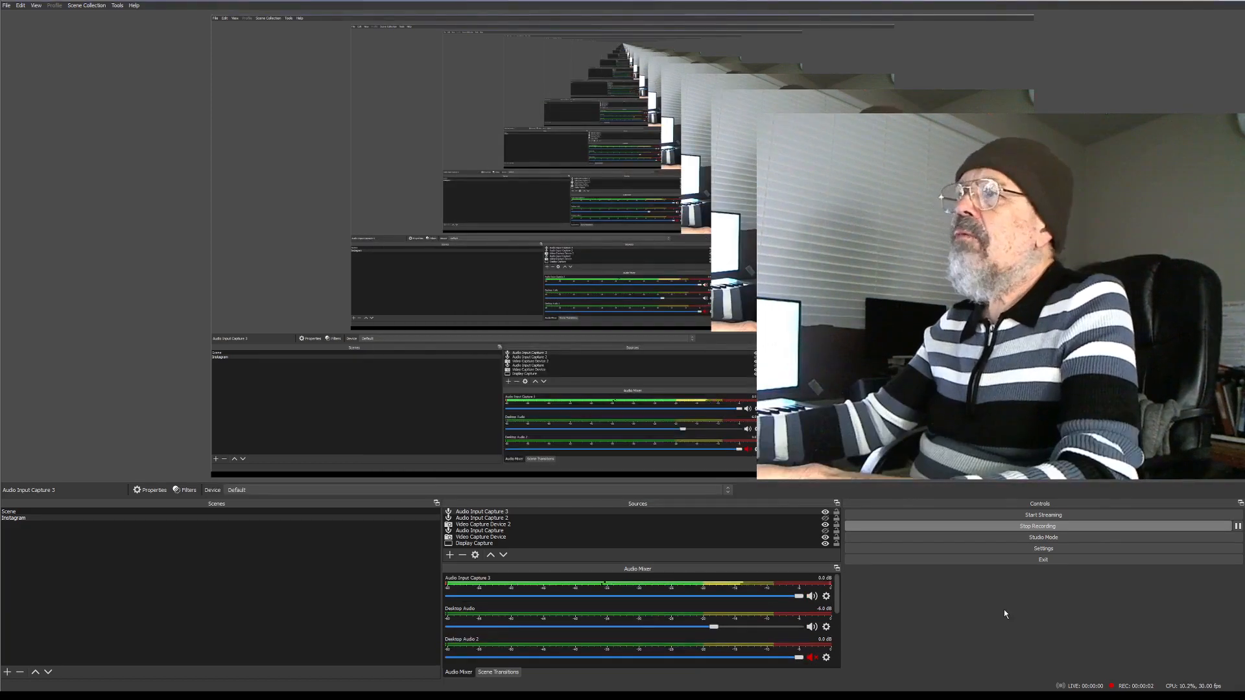
Remove the Audio Input Capture 3 source and bring up the choice of source types again.
click(492, 513)
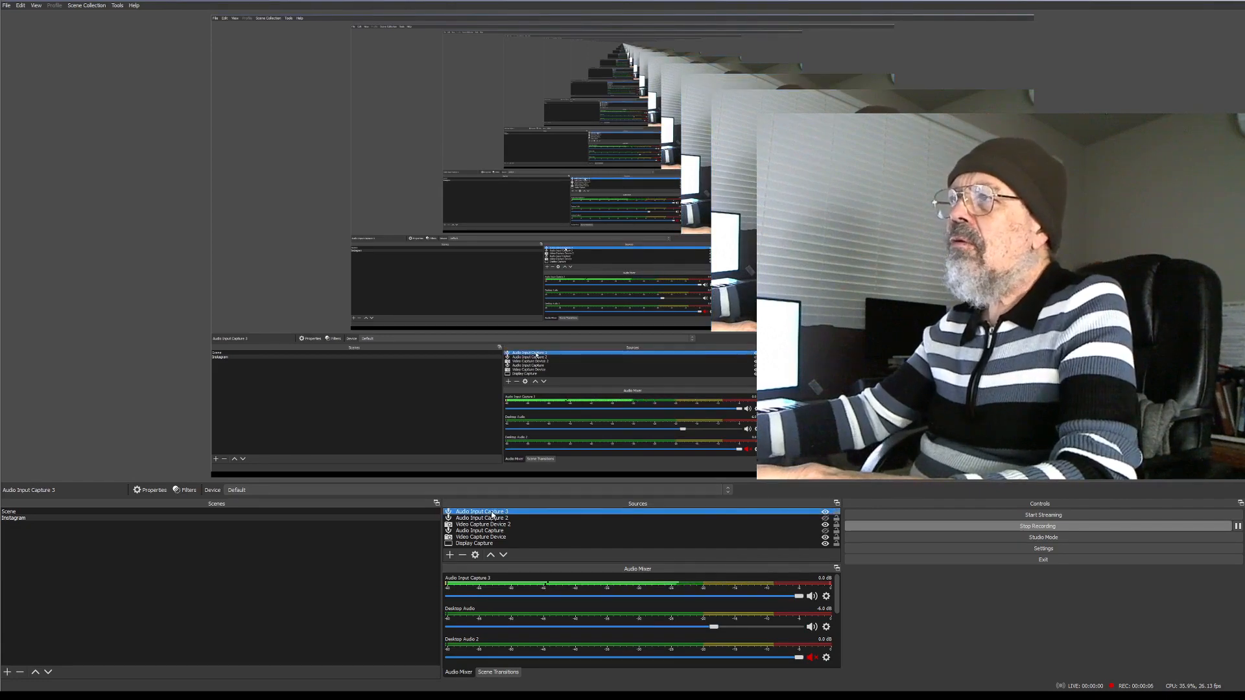
right_click(493, 517)
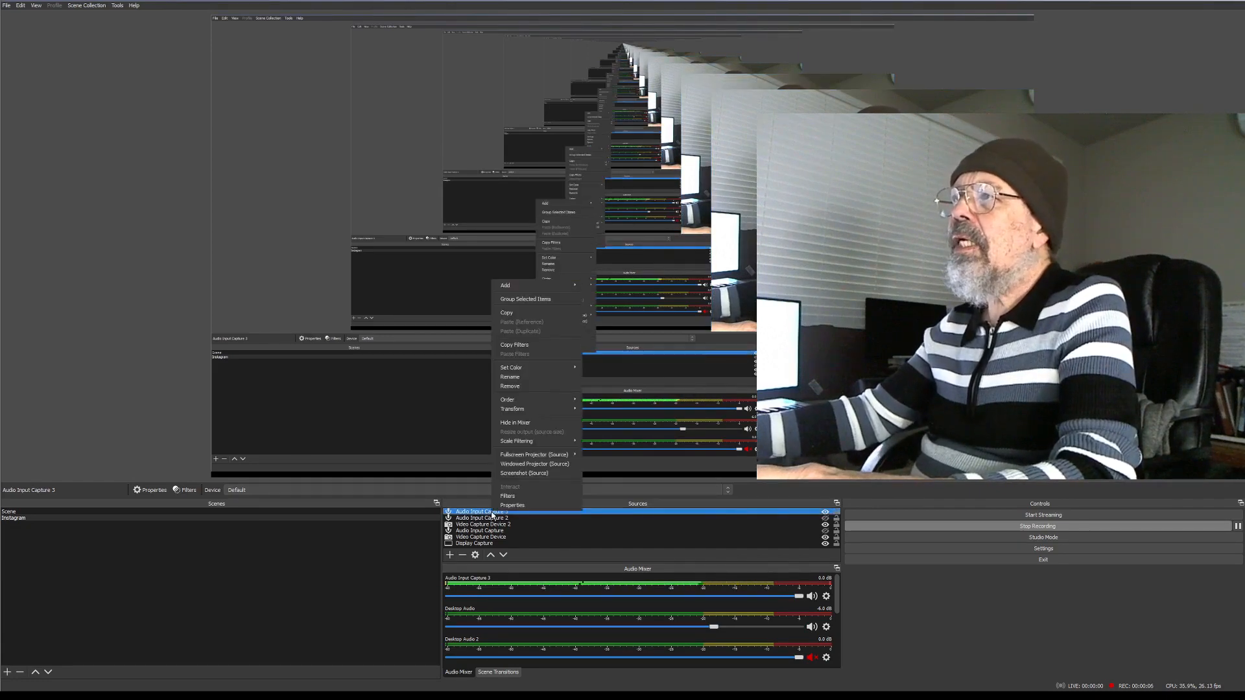
click(524, 387)
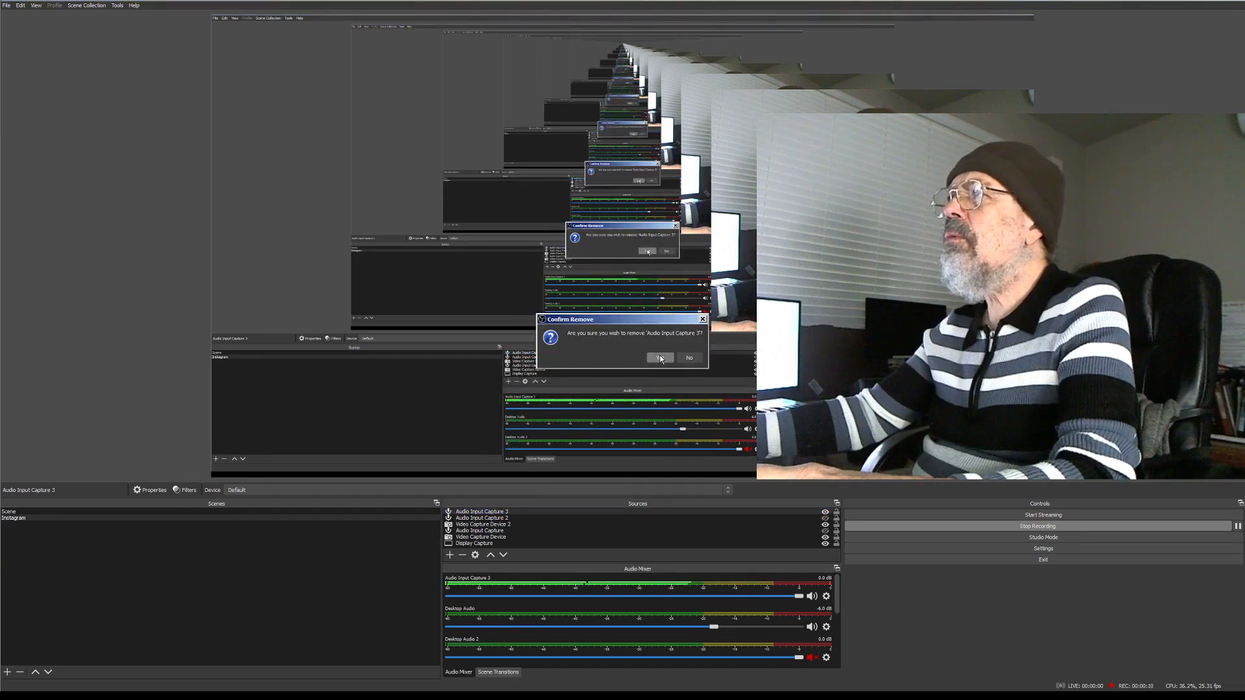
click(660, 358)
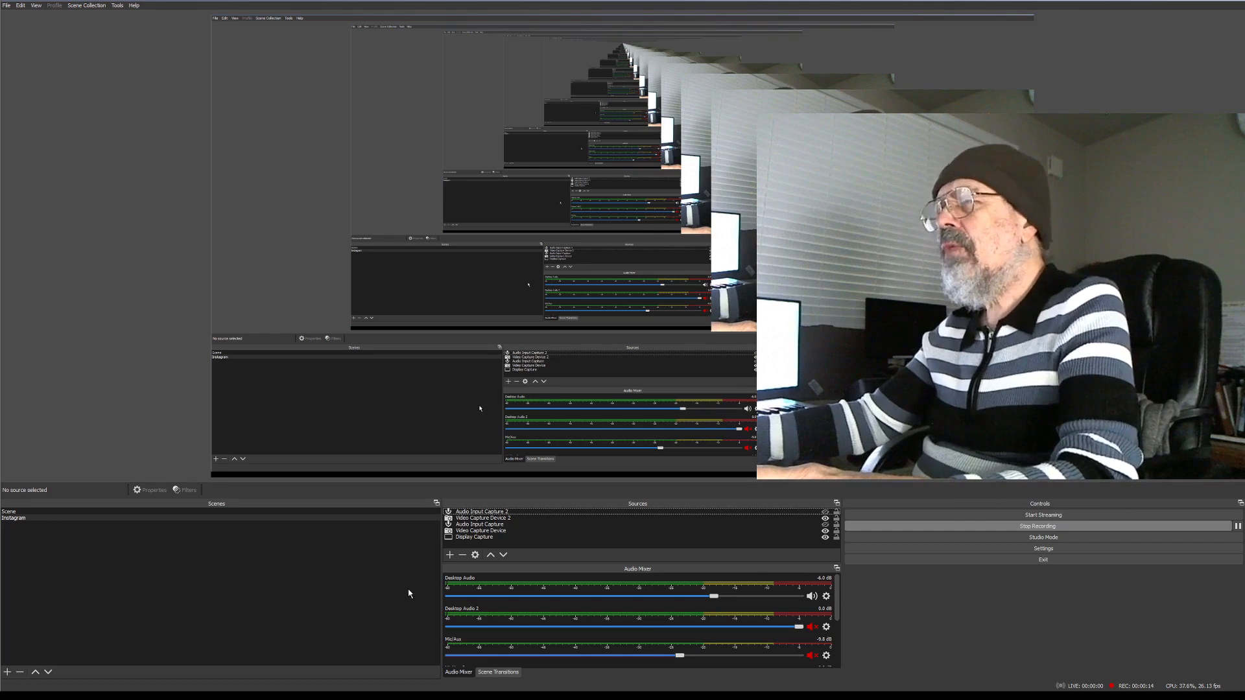
click(450, 556)
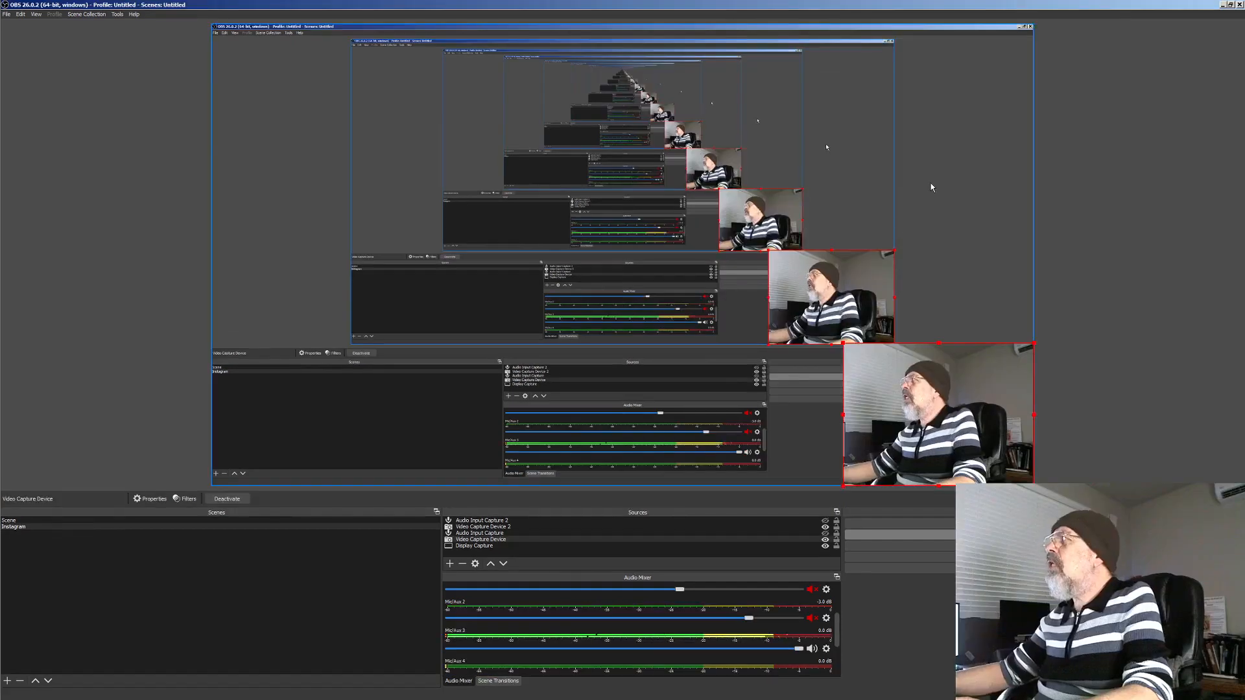
Select the Display Capture source in the preview to examine its extent, and clear the selection.
click(931, 183)
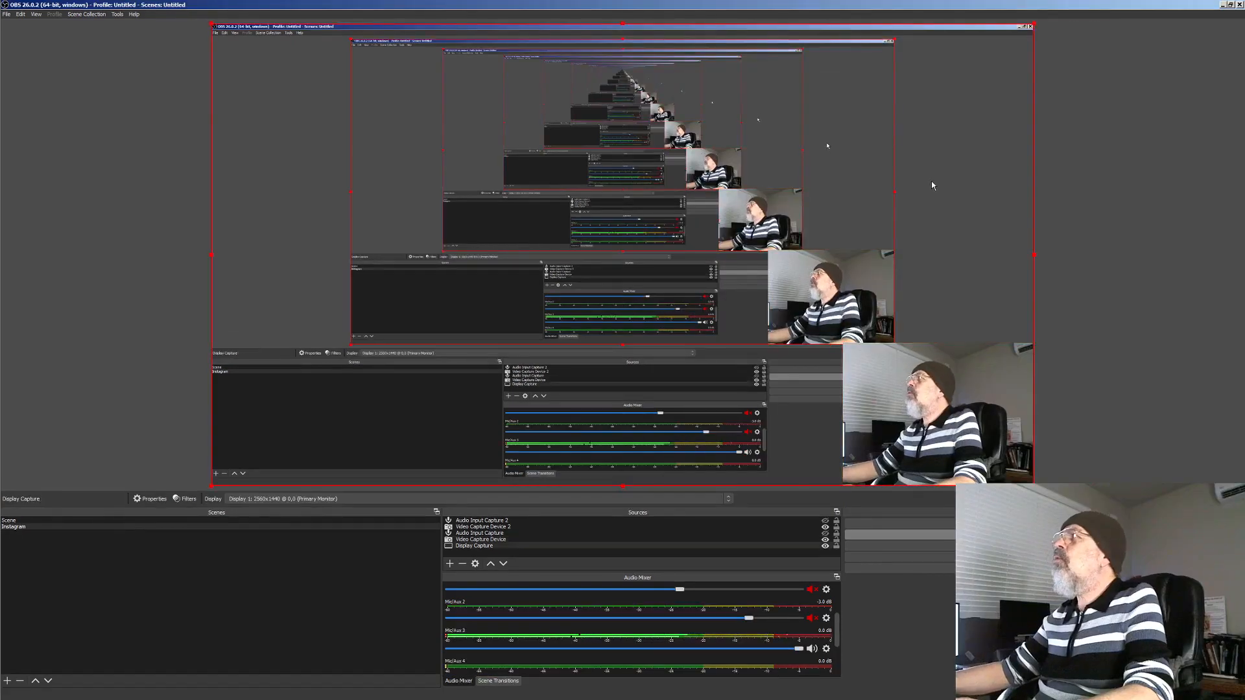
drag(237, 44, 248, 120)
drag(266, 233, 239, 40)
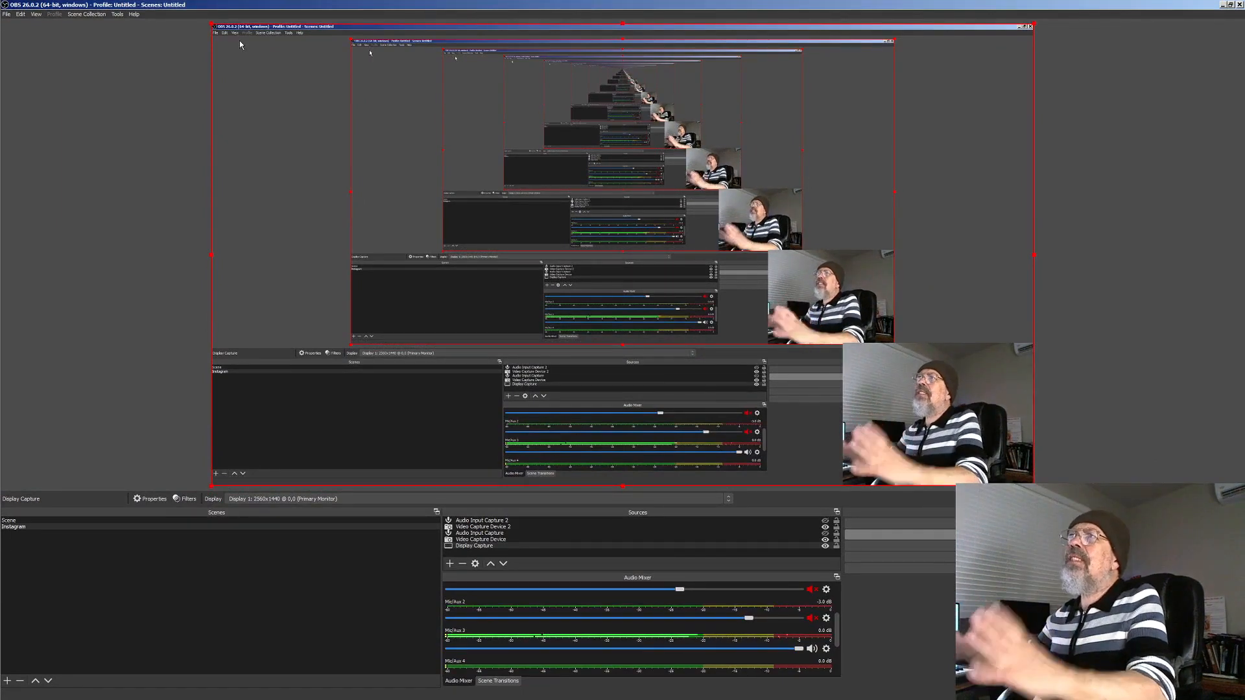
mouse_move(258, 66)
mouse_down()
mouse_move(327, 137)
mouse_move(353, 185)
mouse_move(255, 59)
mouse_up()
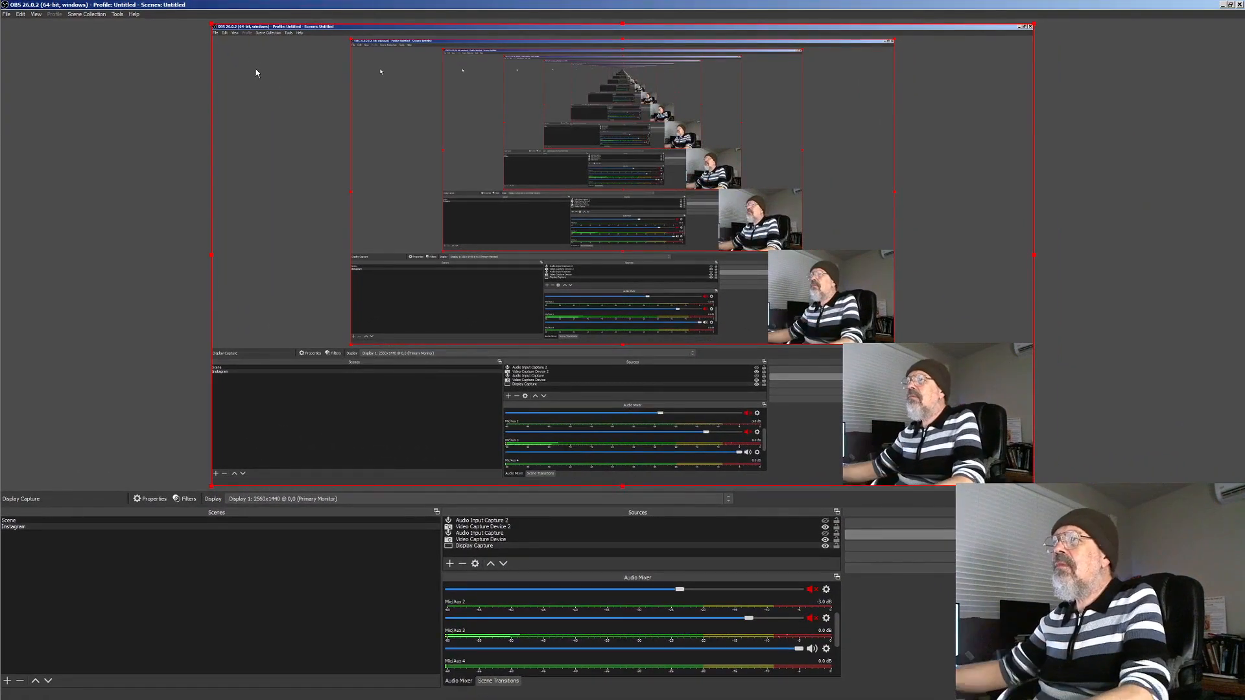
click(1037, 328)
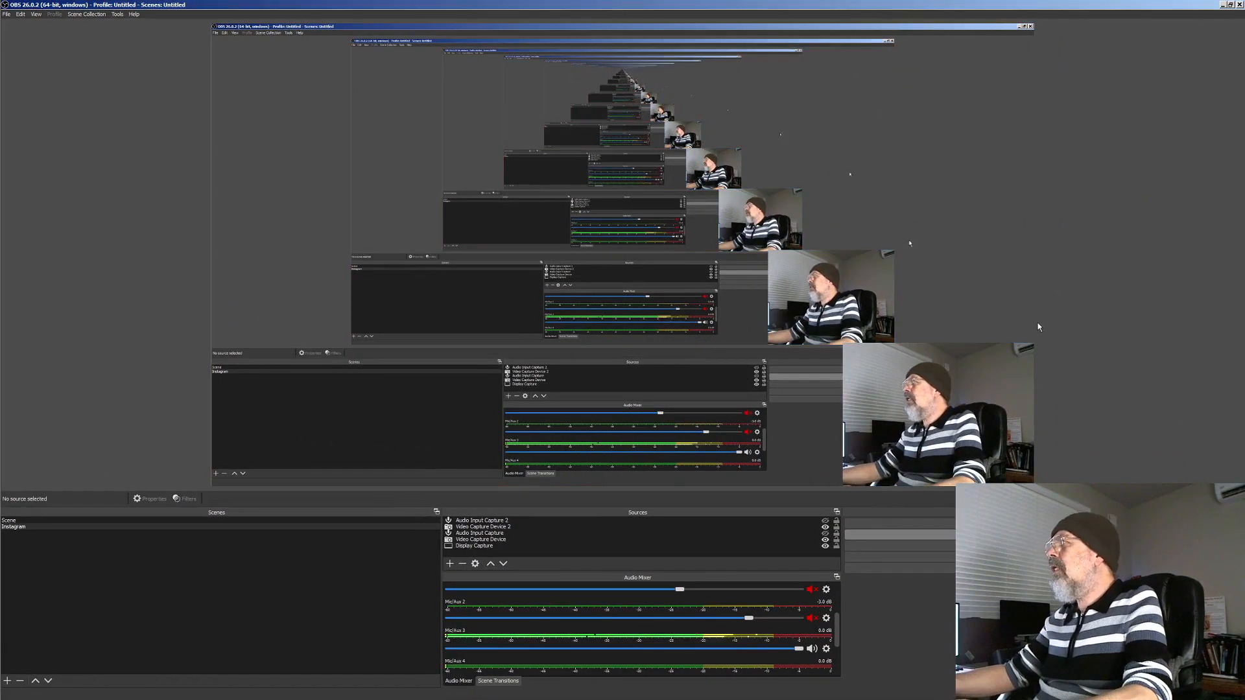
Resize the Video Capture Device so that it flips upside down, and reposition it in the preview's upper-left area.
click(955, 392)
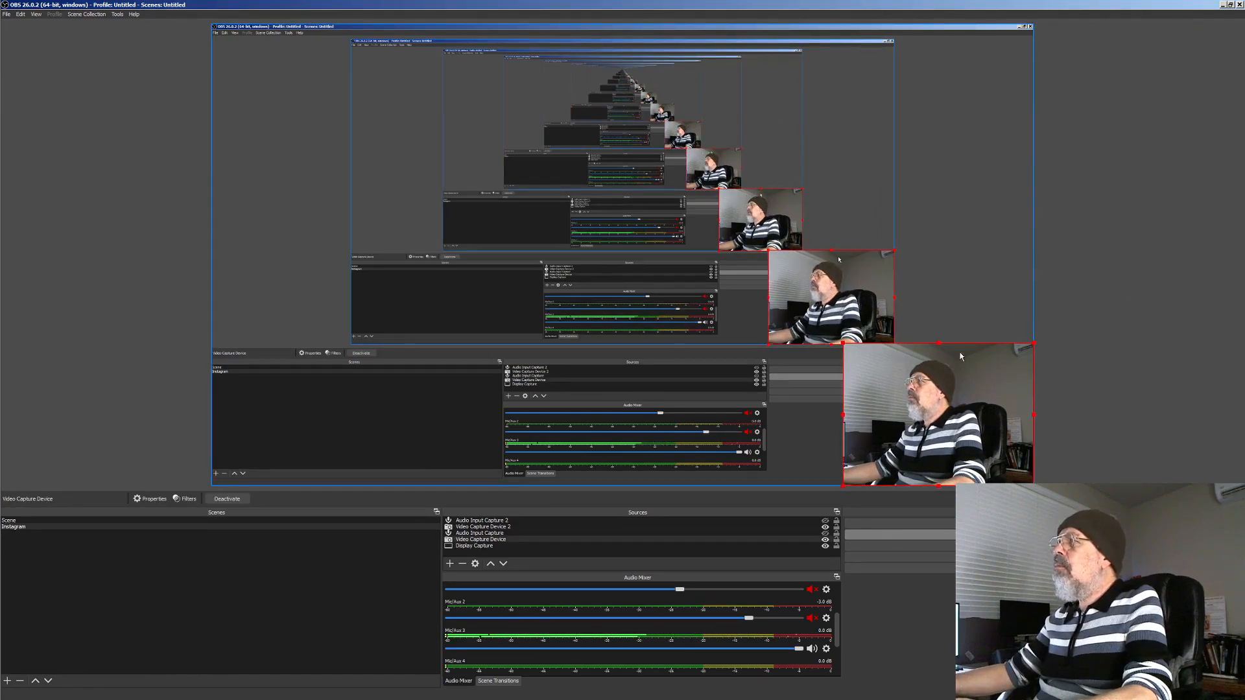
drag(869, 365, 635, 207)
drag(526, 185, 791, 455)
drag(804, 355, 453, 211)
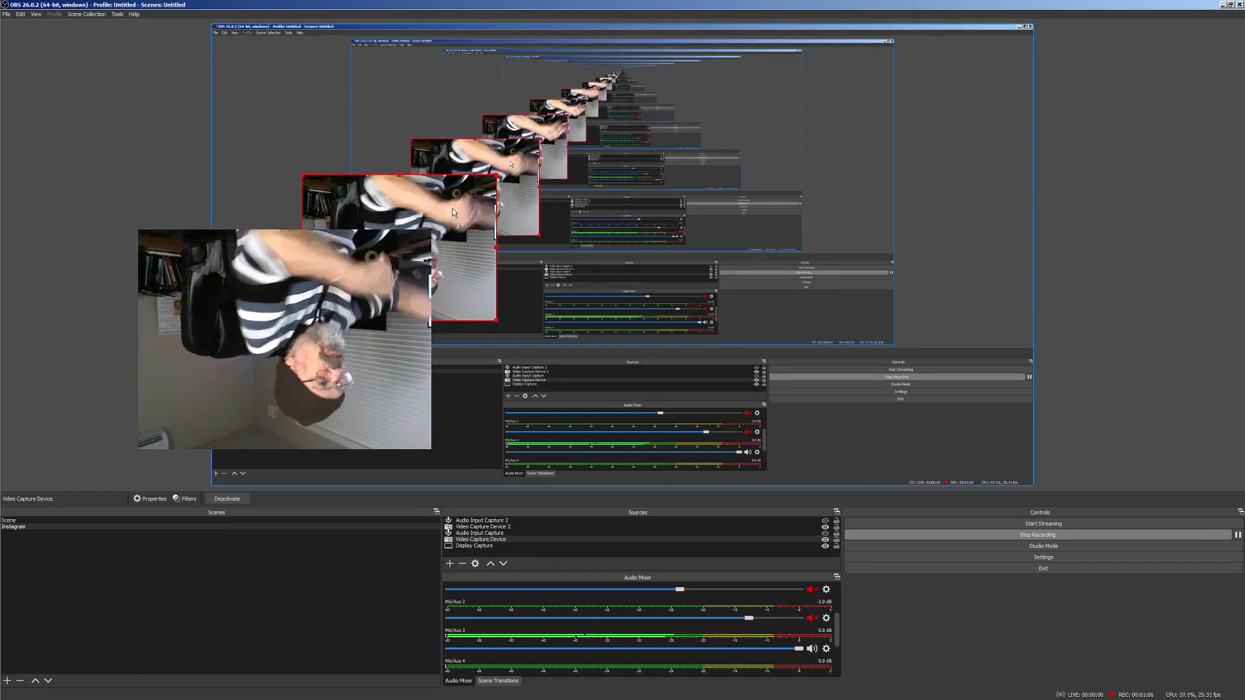
drag(400, 248, 427, 247)
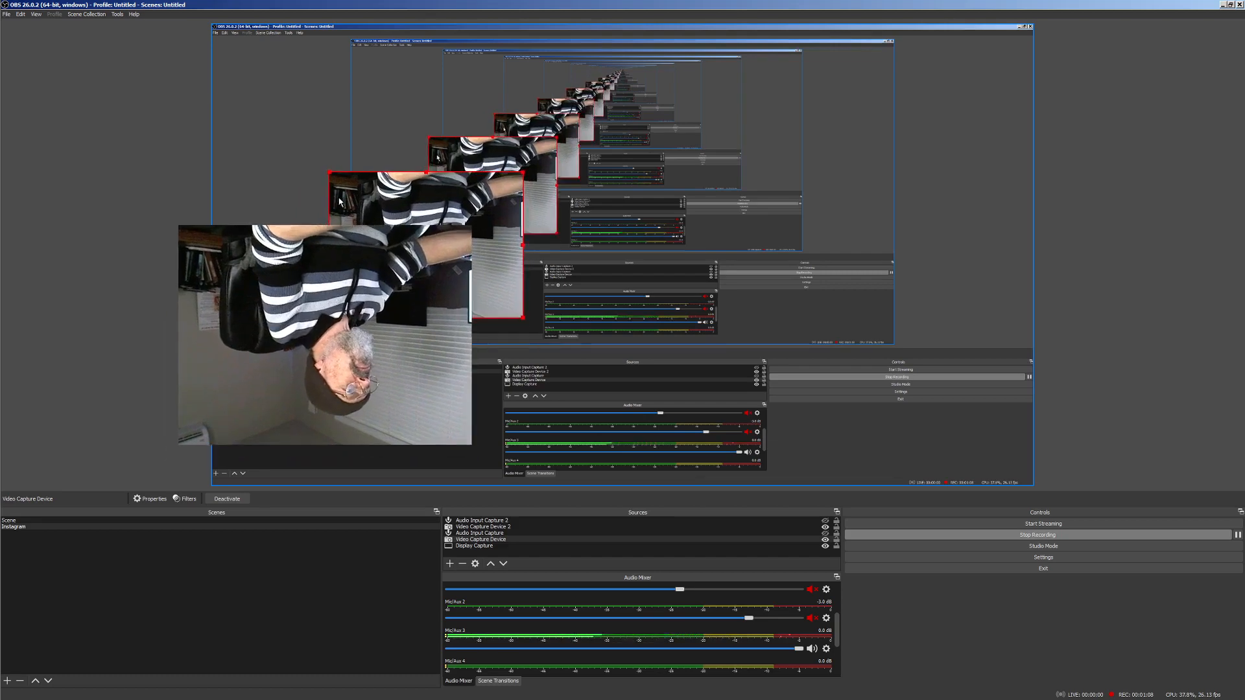
Flip the Video Capture Device upright and fit it into the preview's lower-right corner at a larger size.
drag(329, 172, 699, 433)
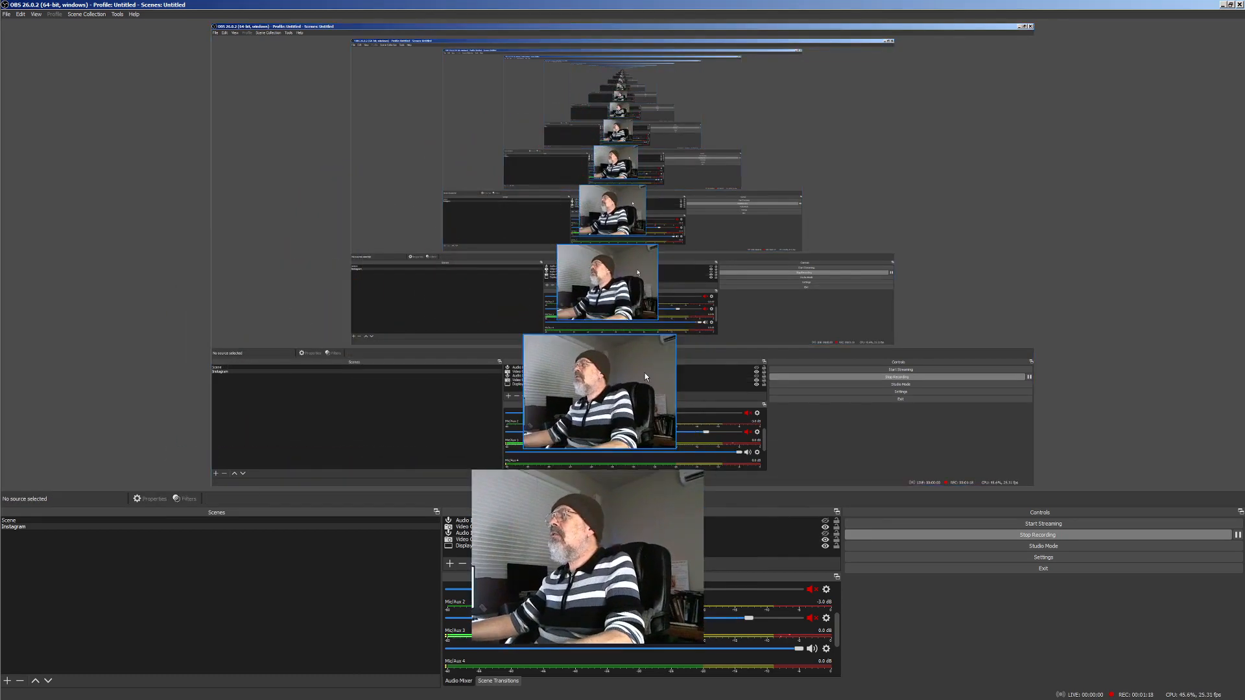
drag(645, 372, 990, 392)
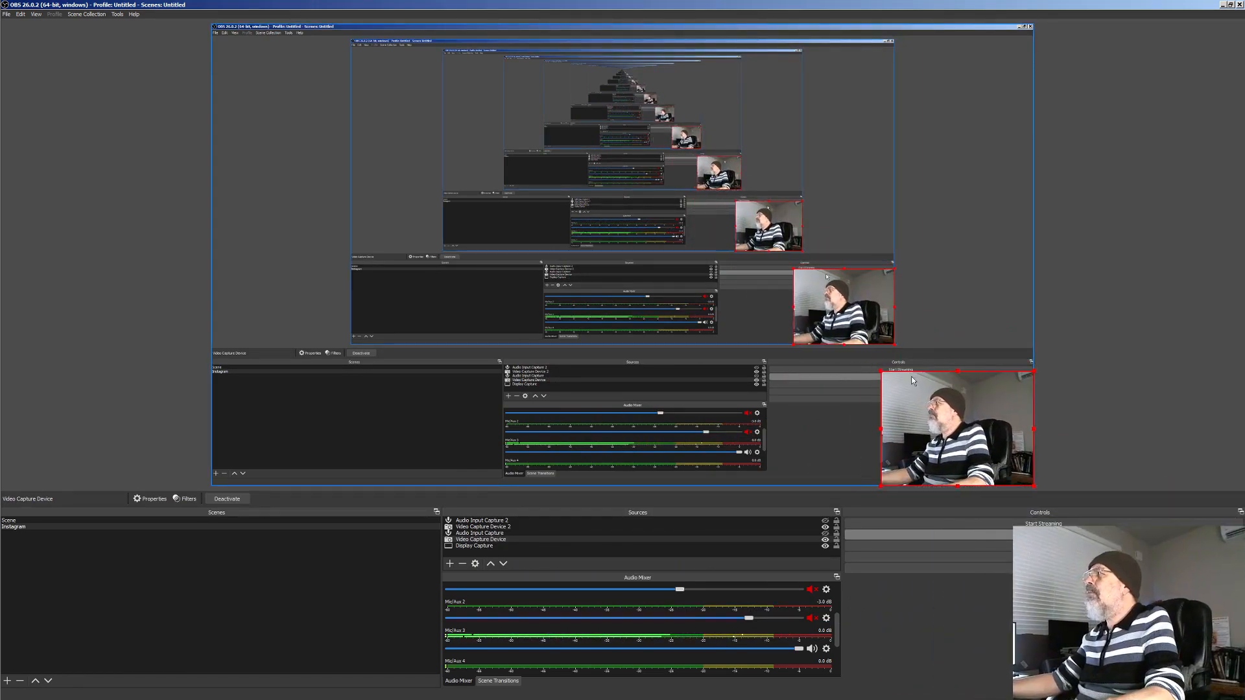
drag(882, 372, 837, 339)
Mirror the Video Capture Device horizontally, flip it back, and mirror it once more before moving it farther left.
drag(1034, 413, 644, 391)
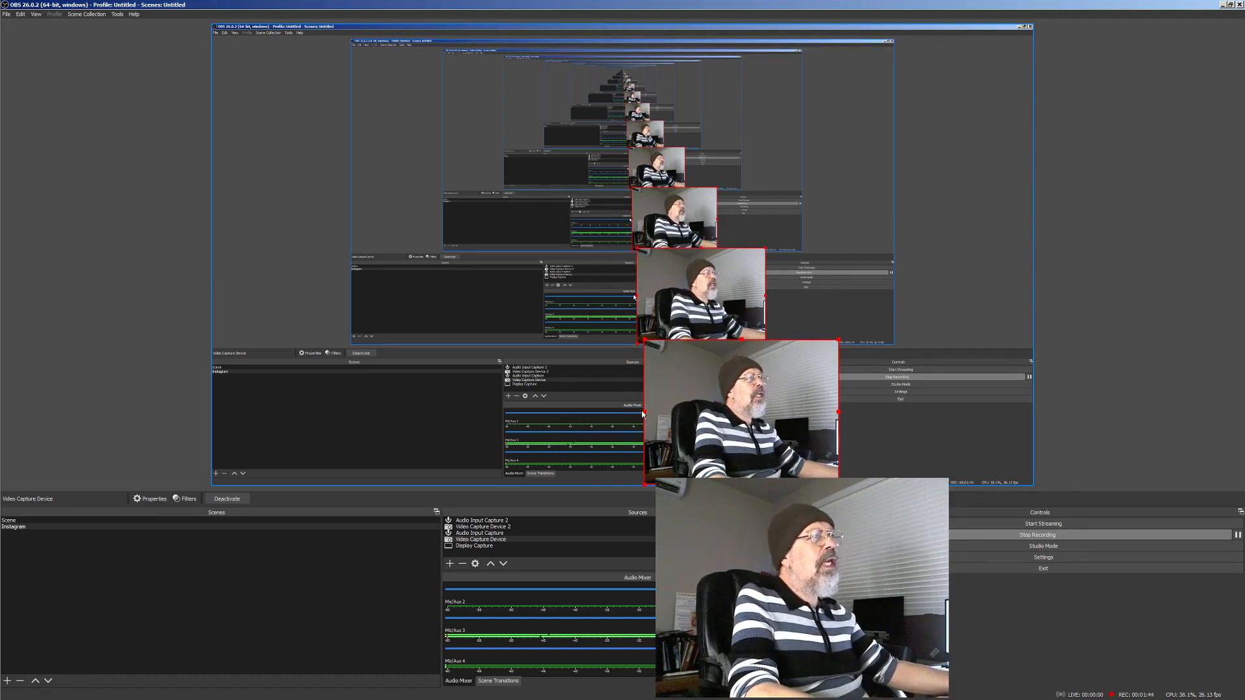
drag(644, 415, 1034, 448)
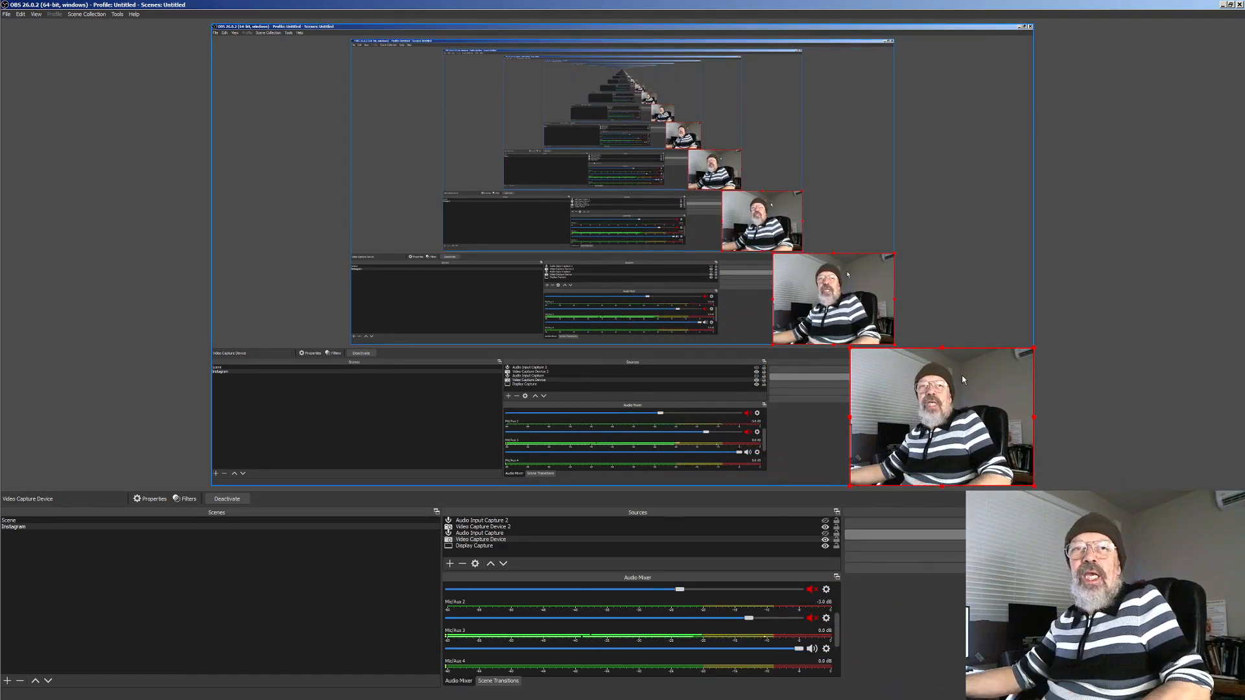
drag(1026, 423, 663, 416)
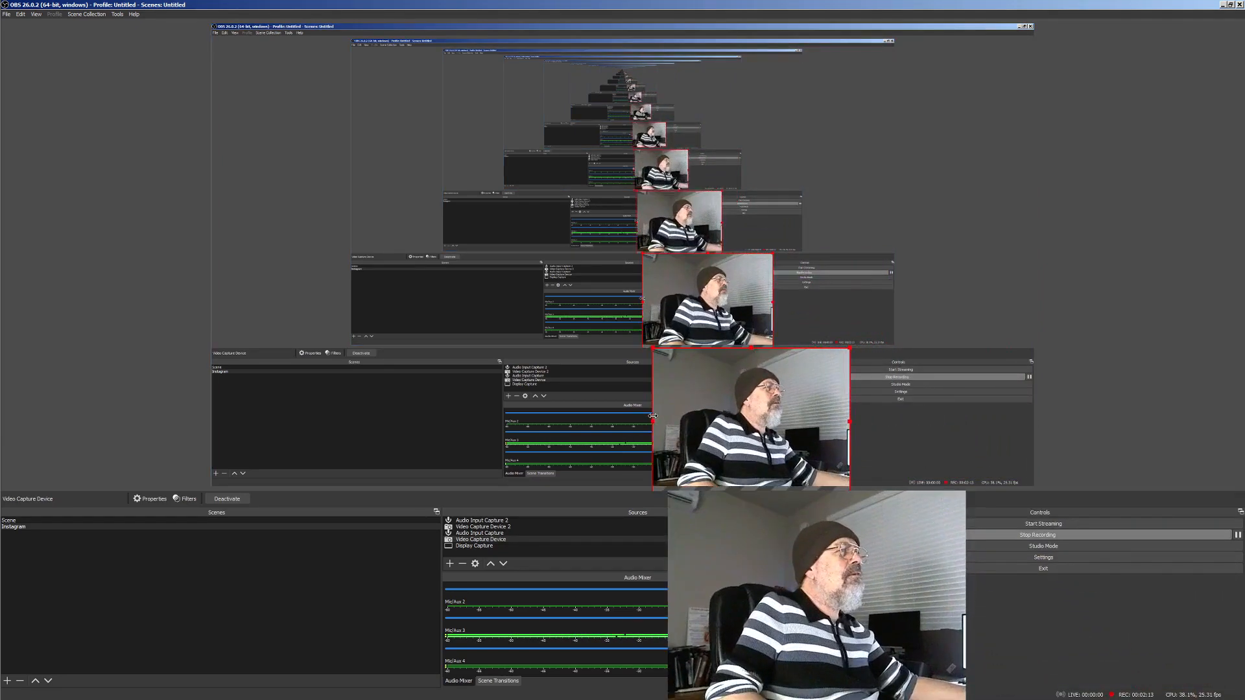
drag(738, 406, 294, 395)
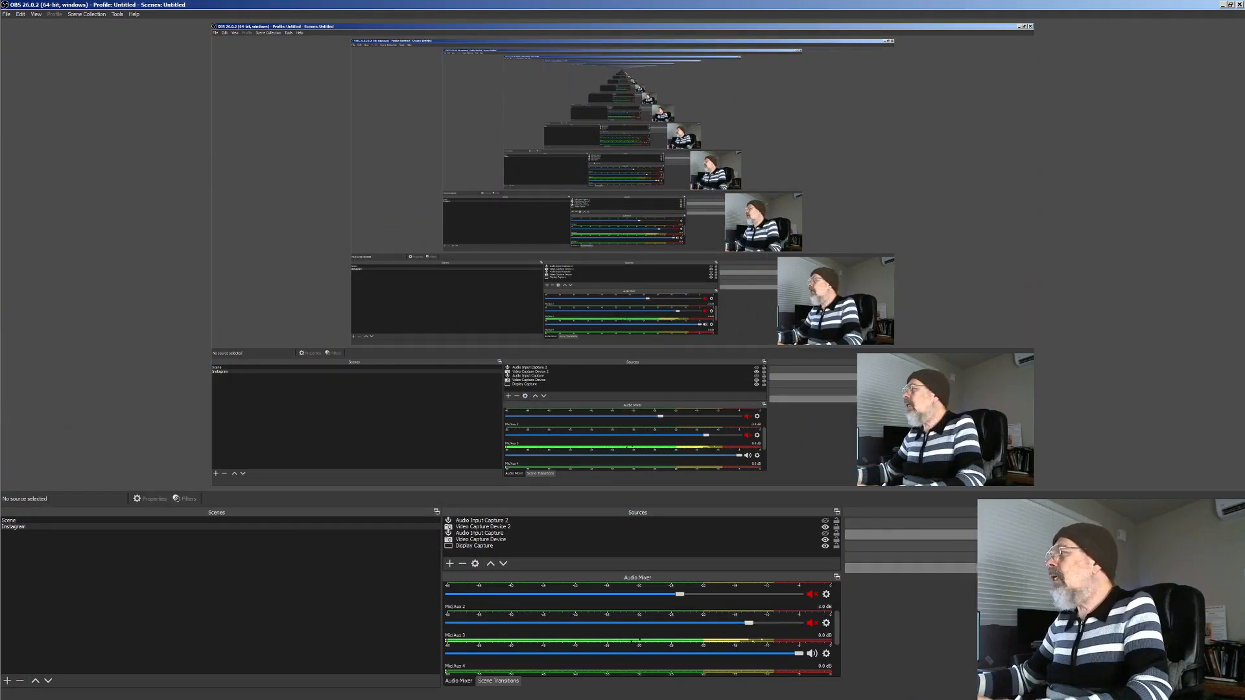
Open the OBS settings and look through the General options, from output and source snapping to the multiview options.
click(1042, 557)
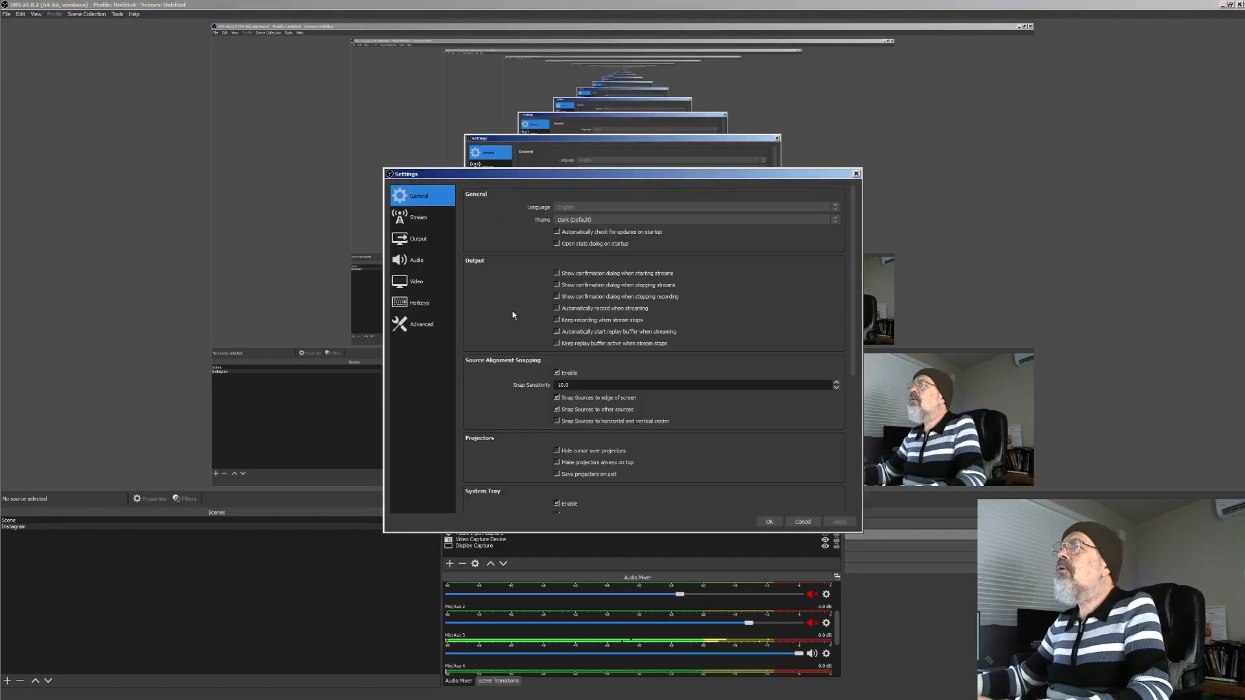
scroll(507, 310, down, 5)
scroll(507, 311, down, 4)
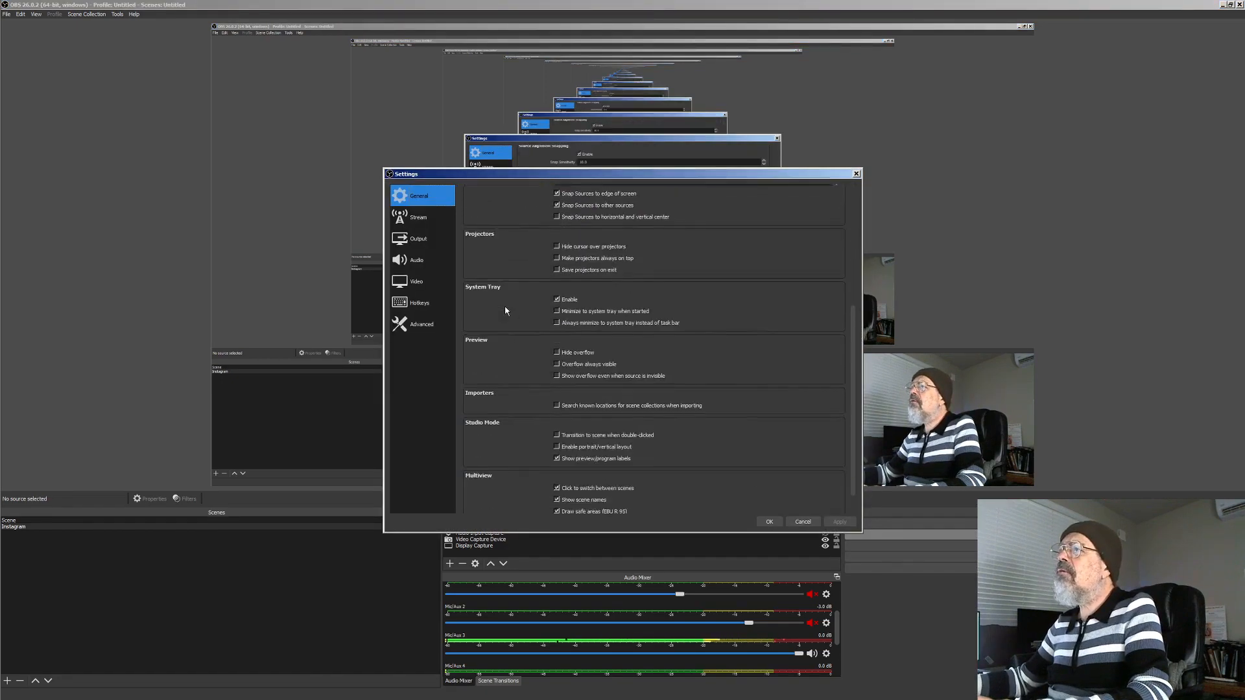
scroll(507, 311, up, 7)
scroll(506, 312, up, 2)
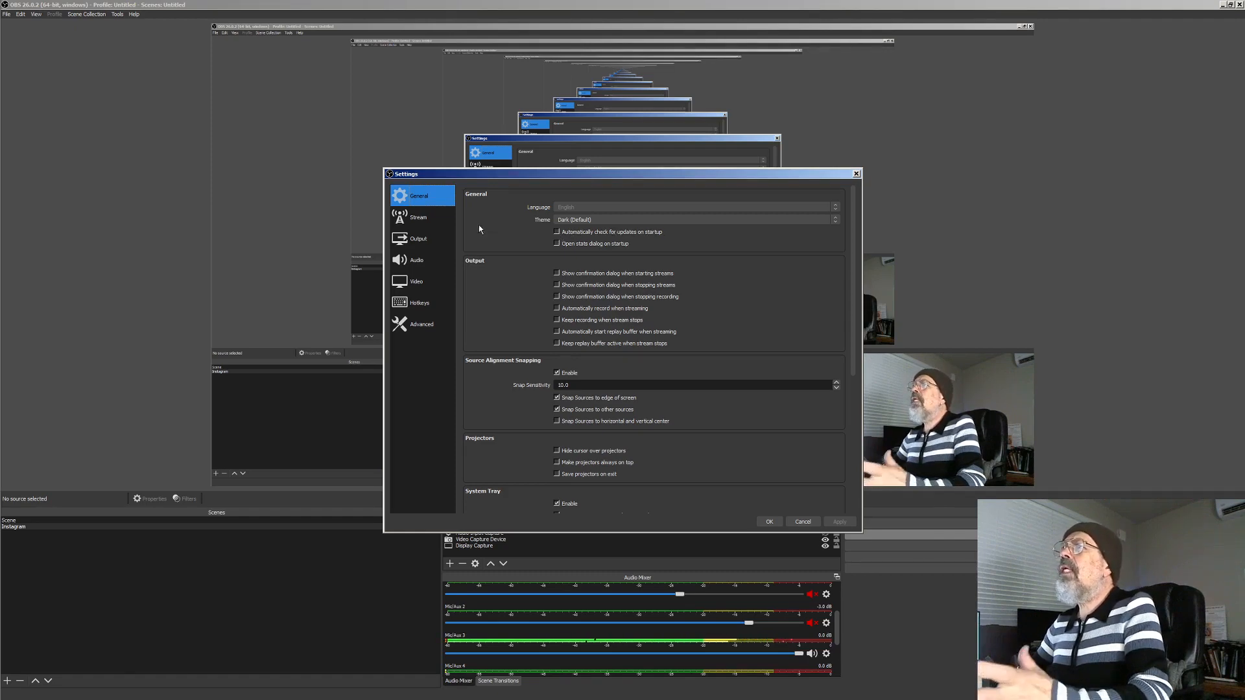
View the Stream settings and check the available streaming services, keeping YouTube / YouTube Gaming as the service.
click(417, 219)
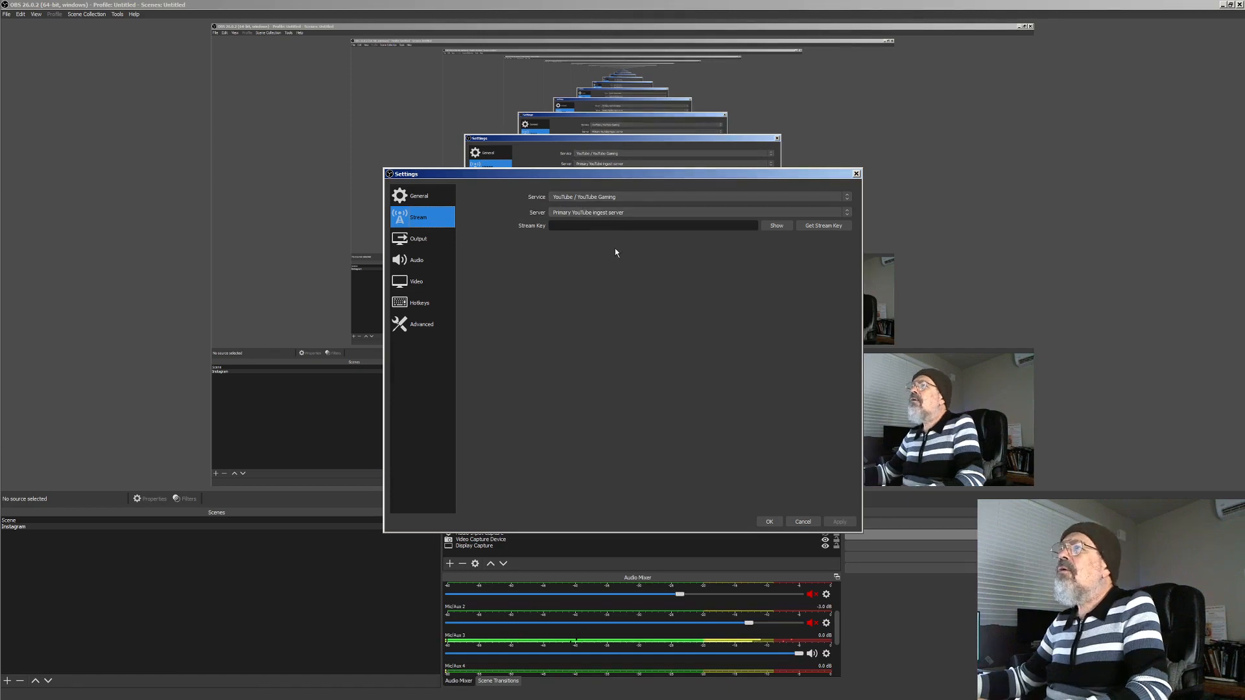
click(642, 196)
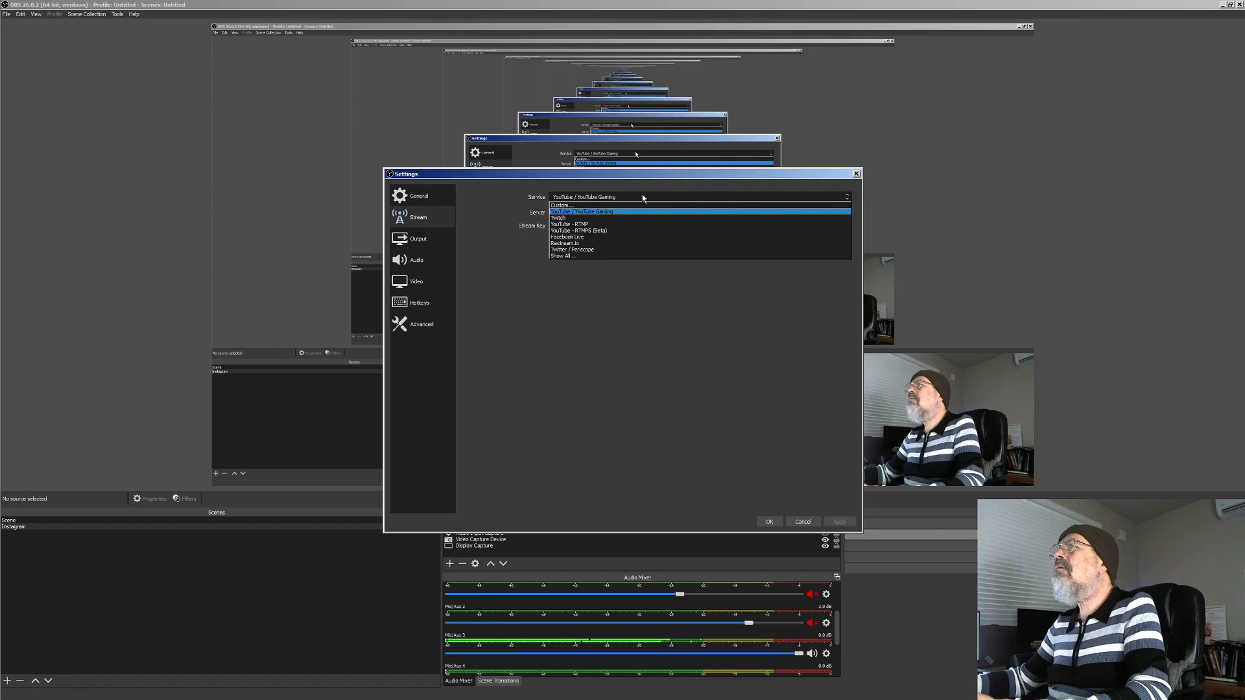
click(562, 191)
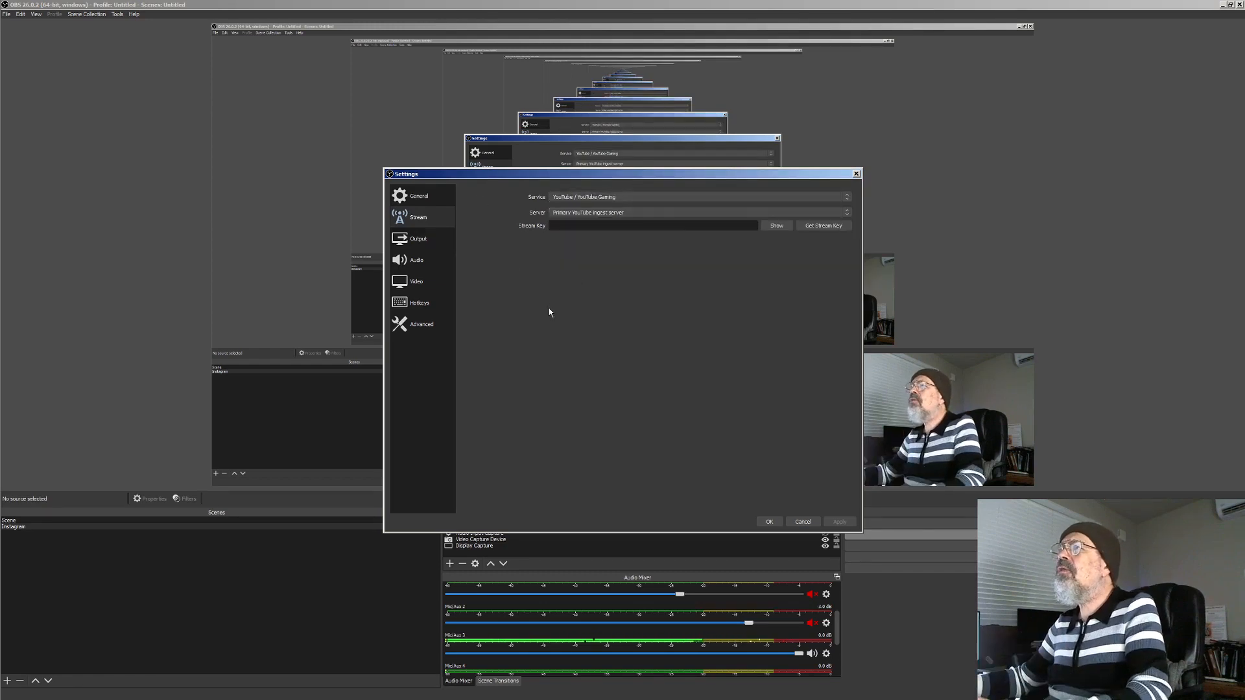
Compare the Stream service with the Output settings, and examine the streaming, recording and audio track output options.
click(411, 239)
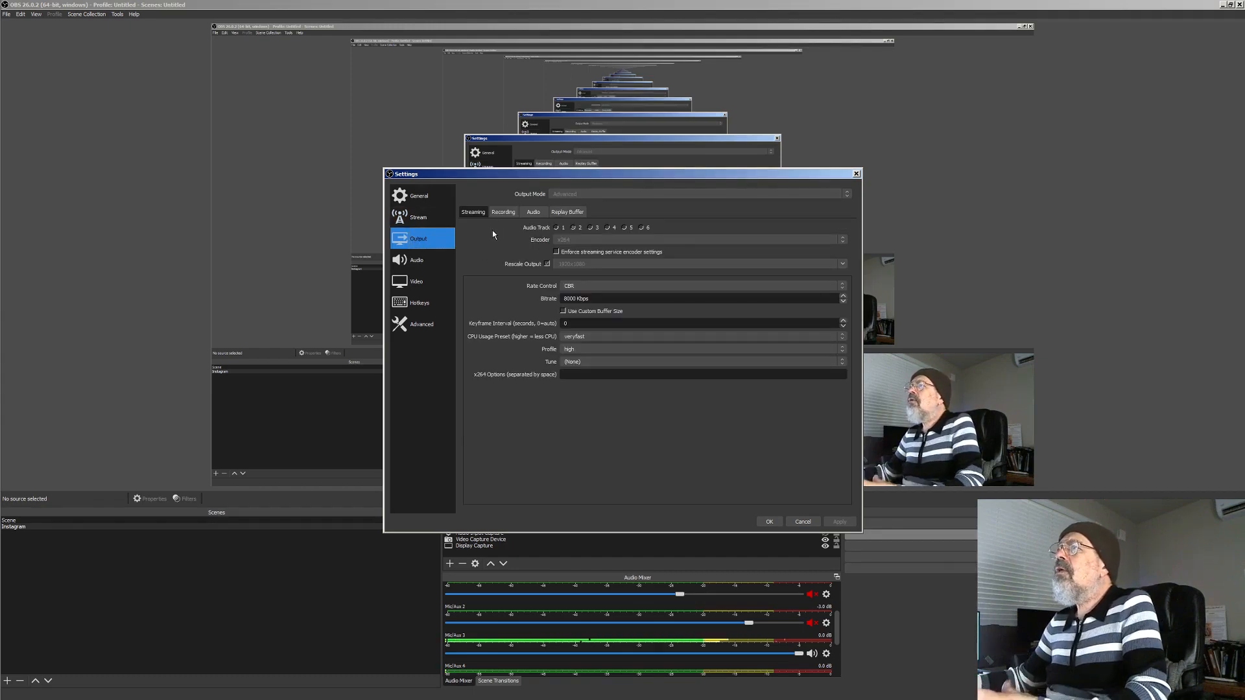
click(444, 224)
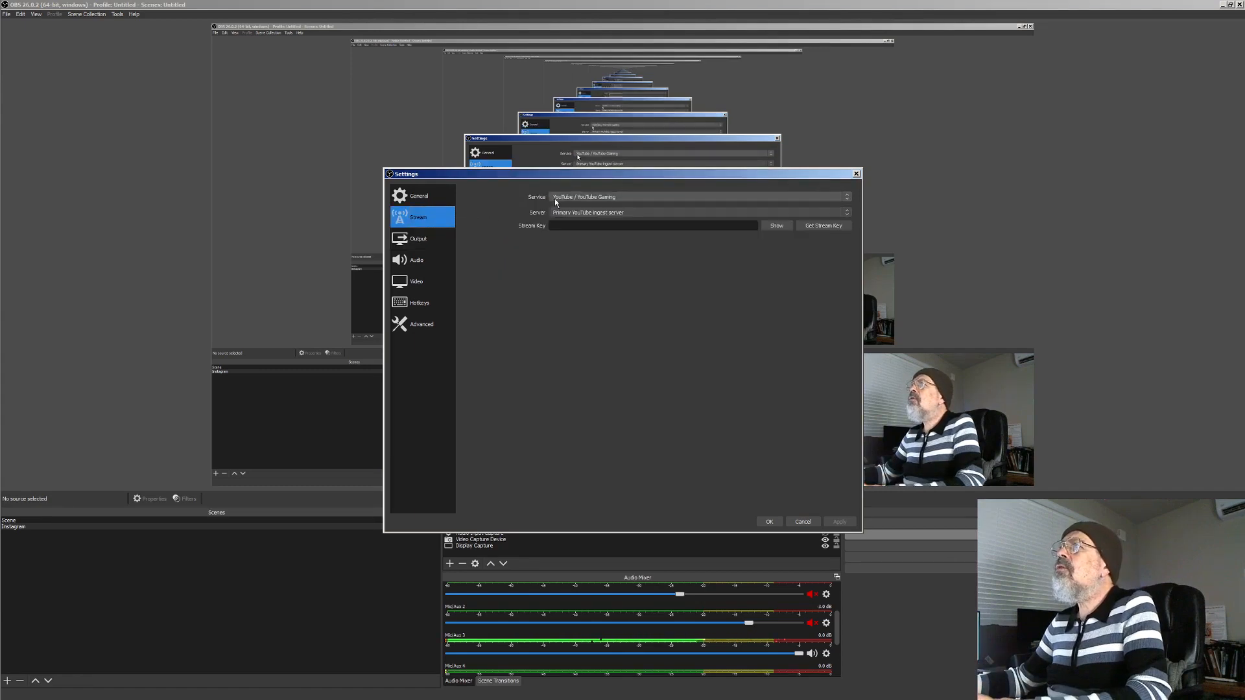
click(596, 198)
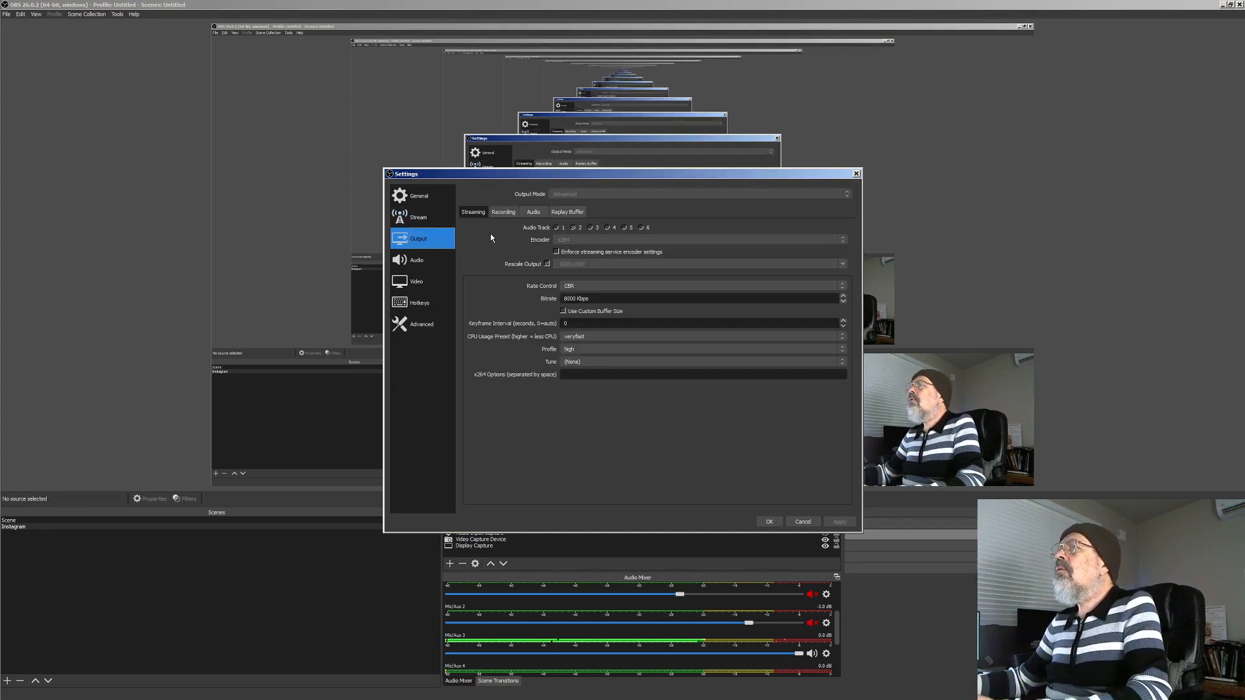
click(501, 214)
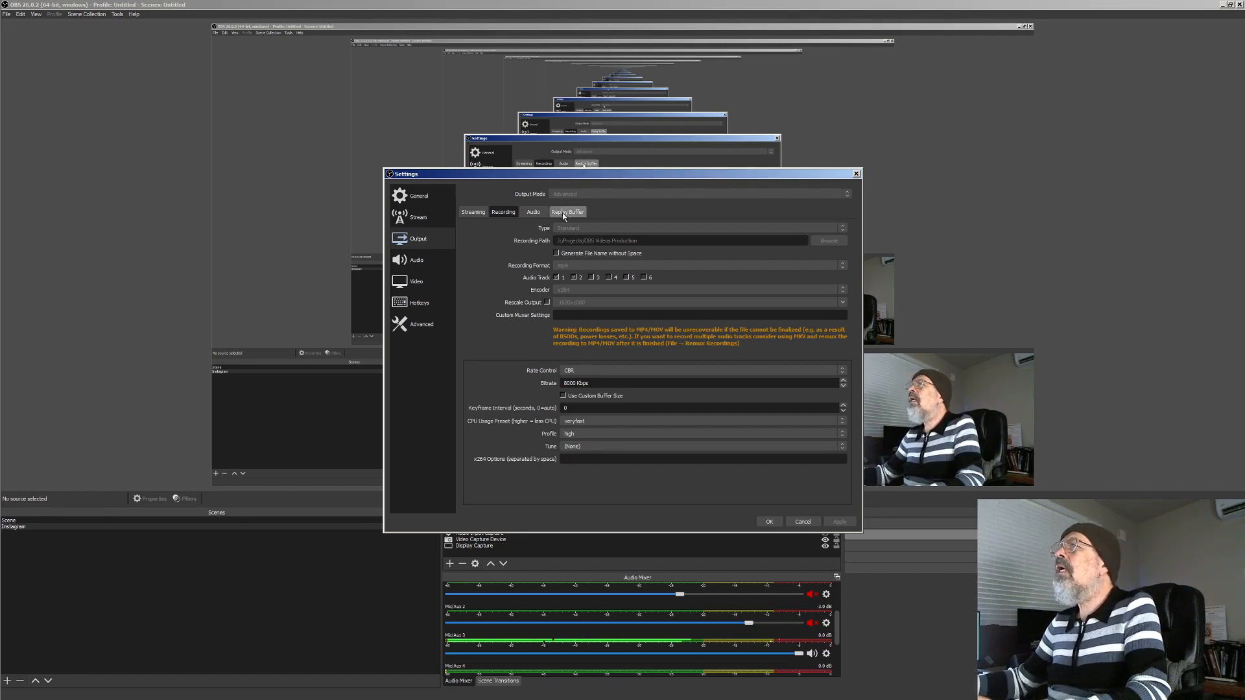
click(535, 214)
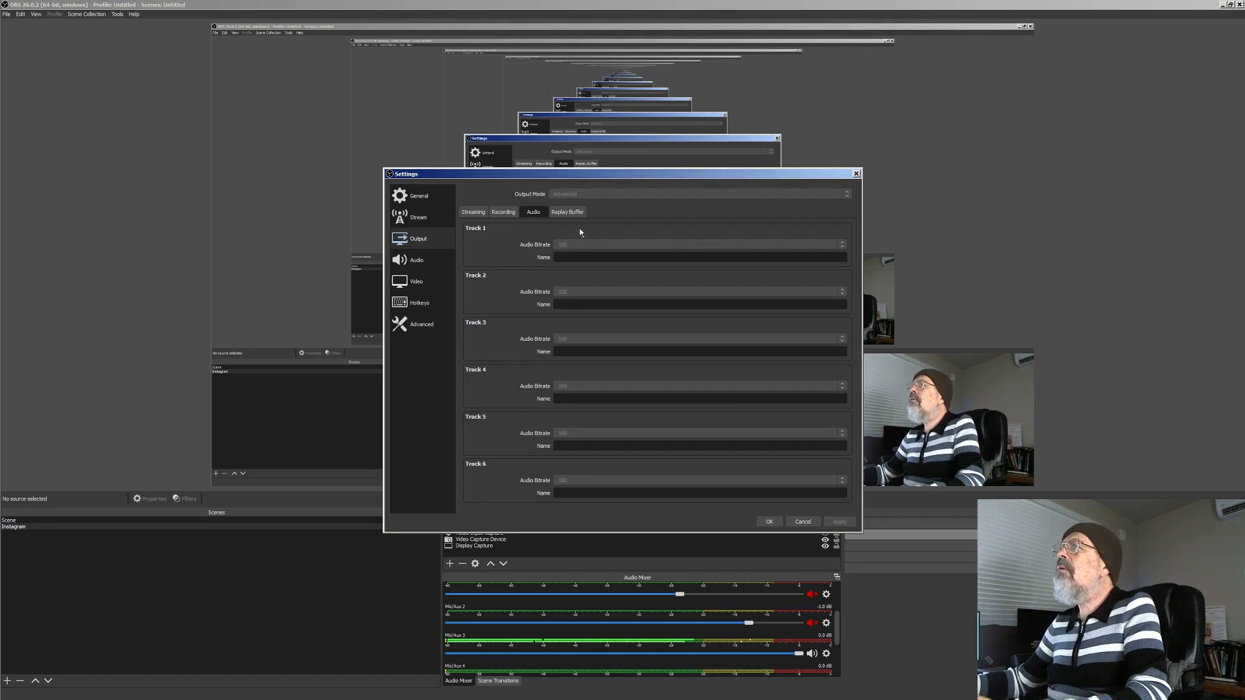
Examine the Audio settings, including the global audio devices, meters, monitoring device and push-to-talk hotkeys.
click(417, 262)
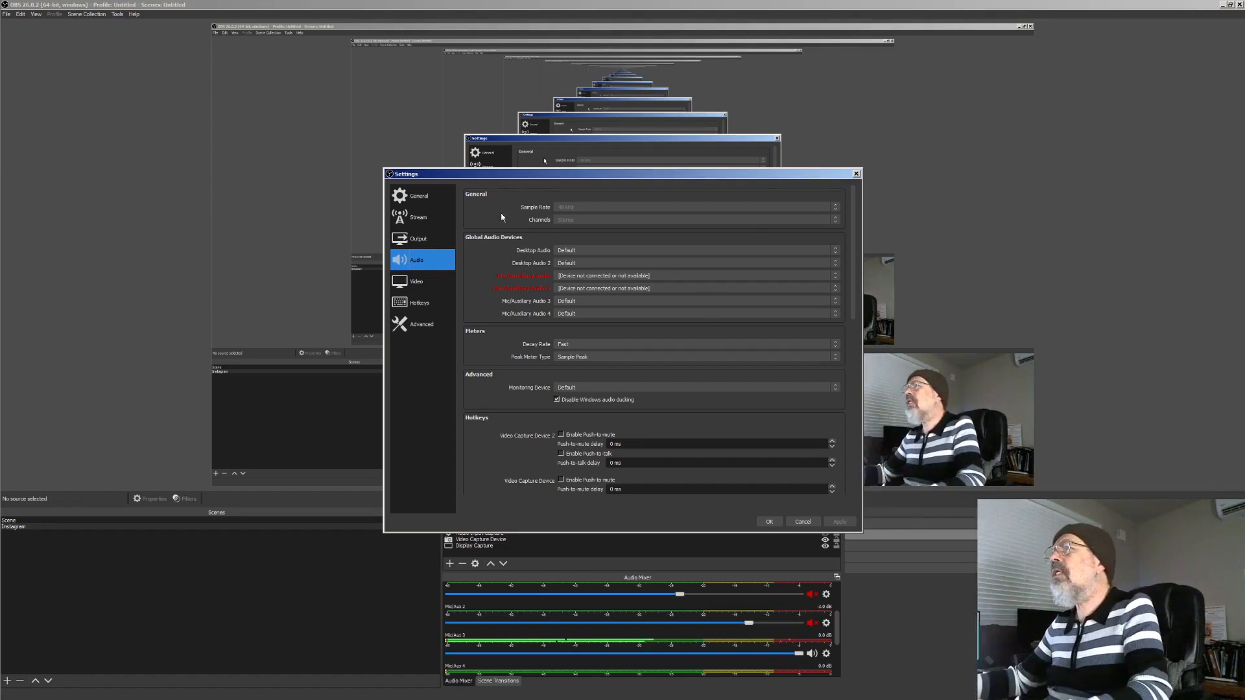
scroll(493, 359, down, 10)
scroll(493, 359, up, 10)
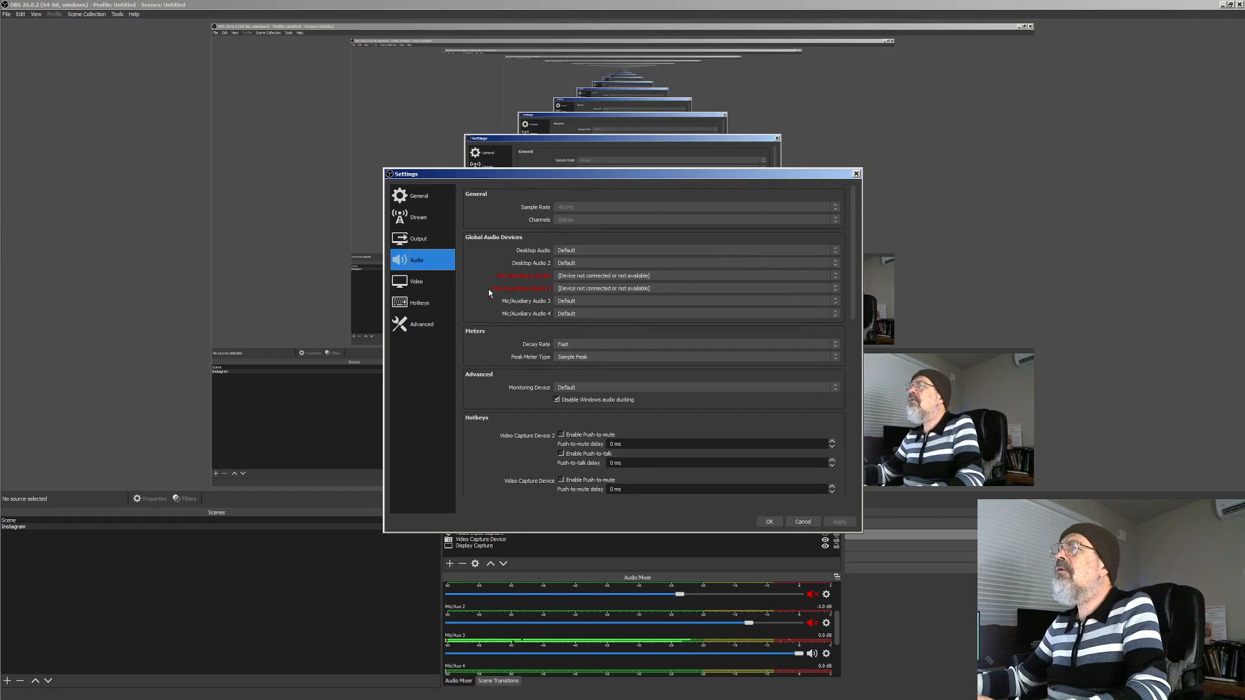
scroll(486, 325, down, 2)
scroll(483, 322, up, 1)
scroll(484, 322, up, 1)
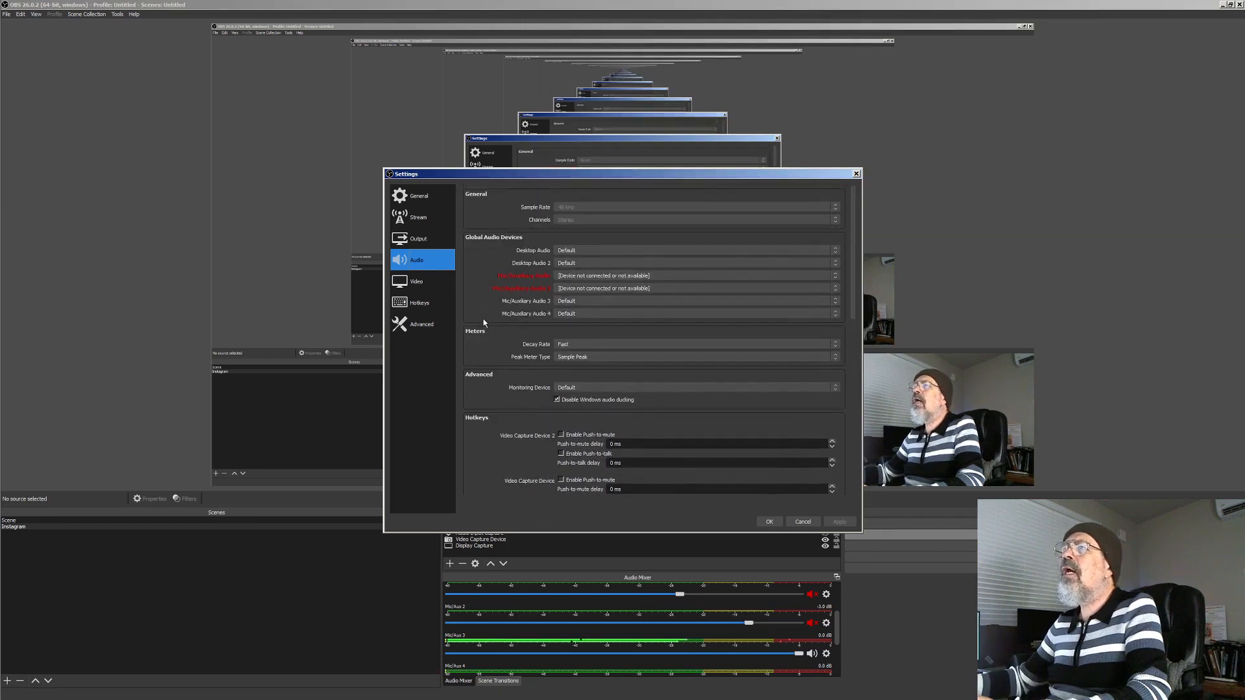
Review the Video resolution settings and the list of assignable hotkeys, including those for the Instagram scene.
click(422, 283)
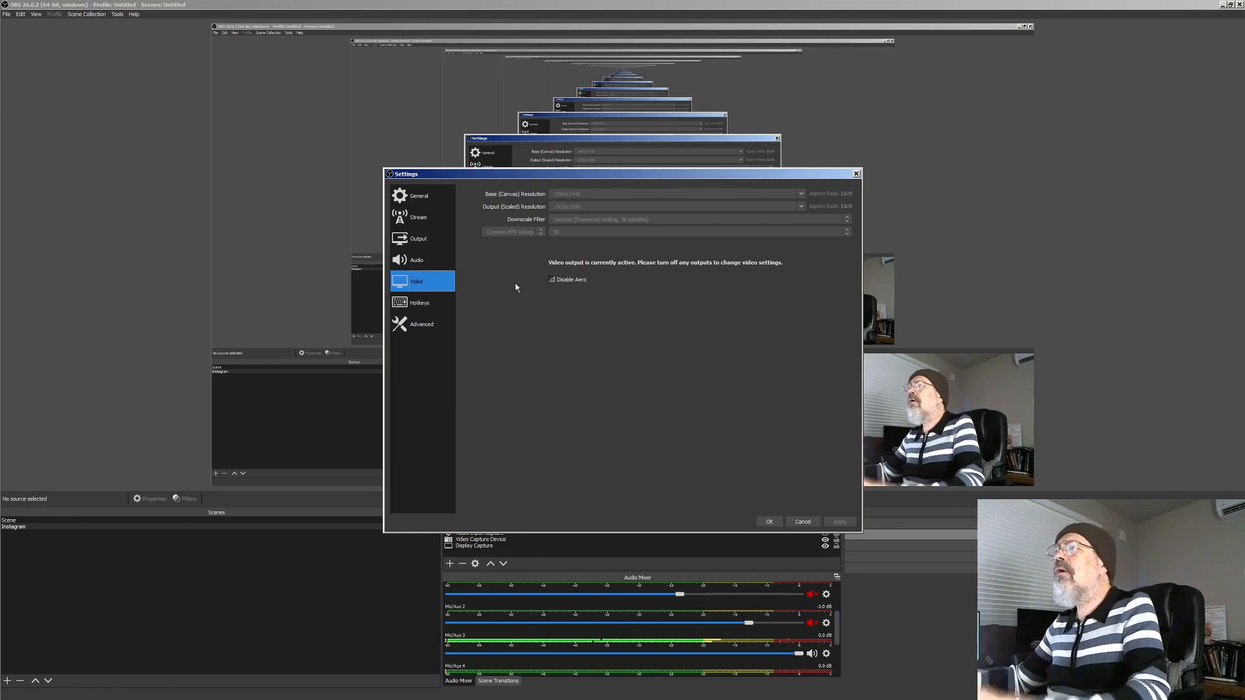
click(420, 303)
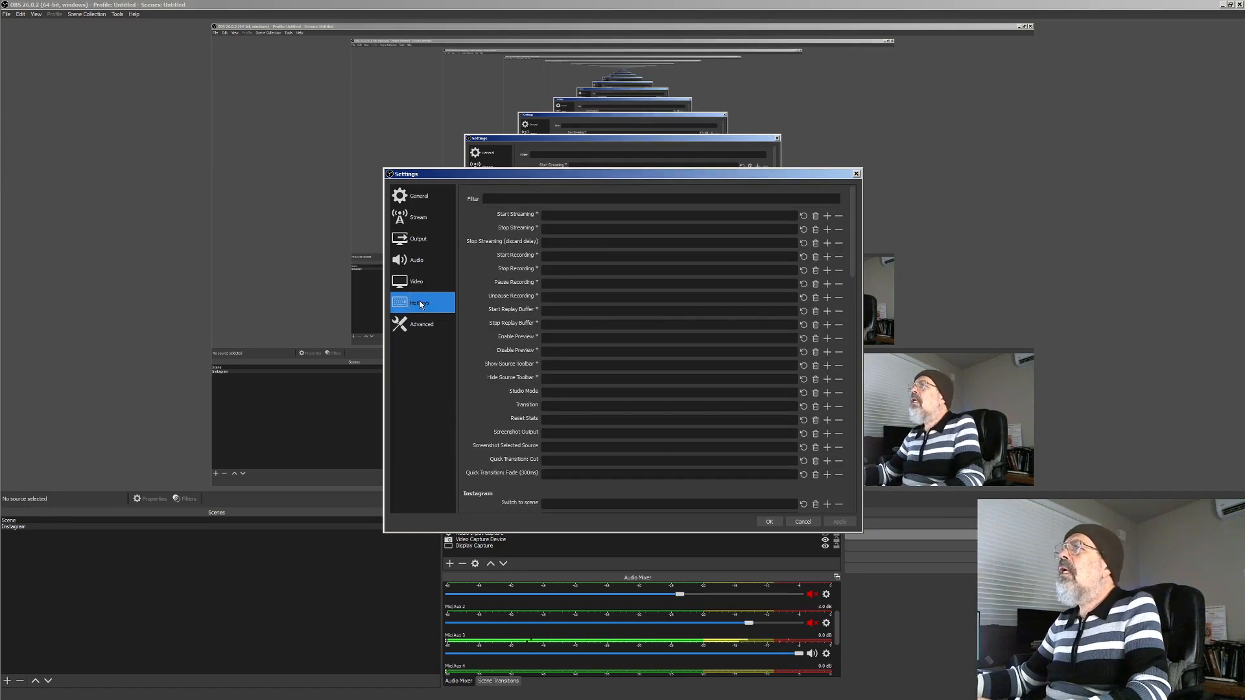
scroll(499, 320, down, 5)
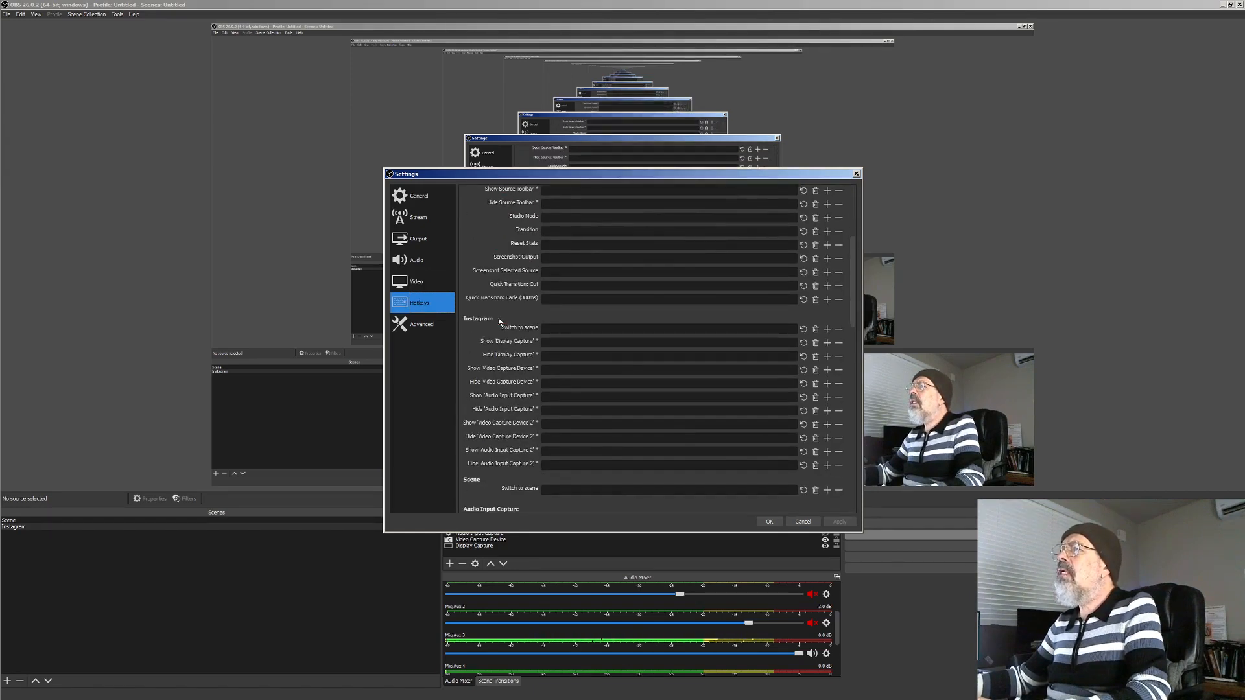
View the Advanced settings and return to the recording options in the Output settings.
click(423, 323)
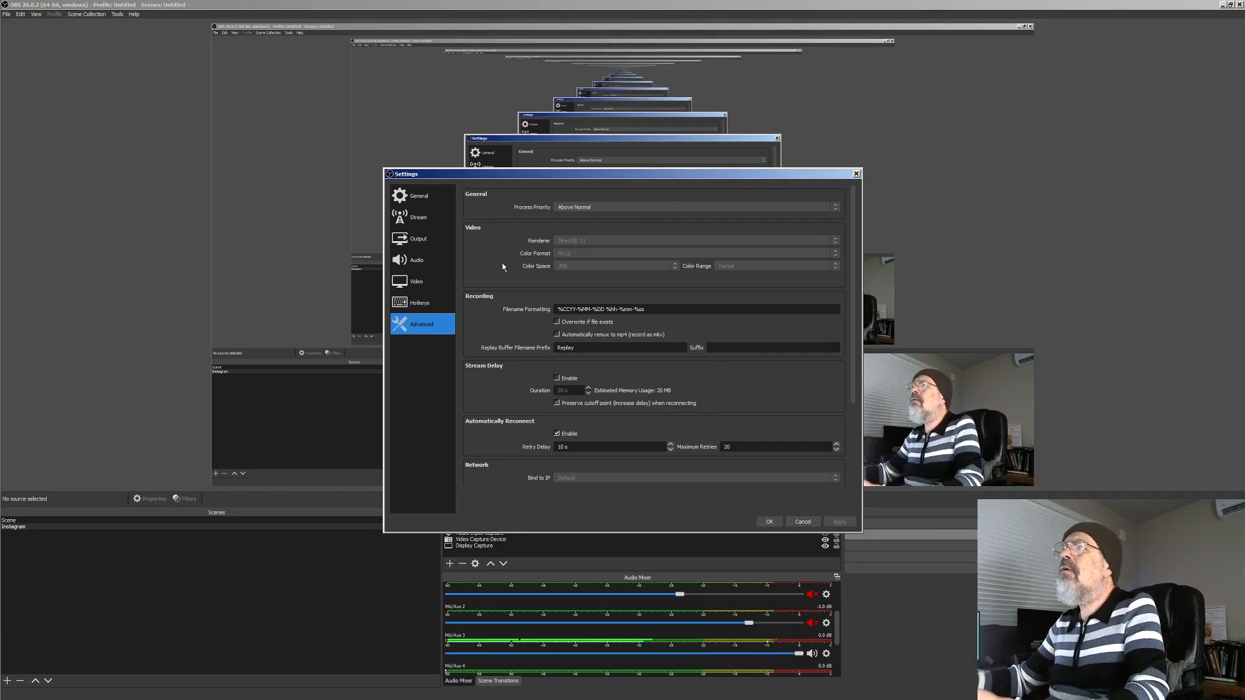
click(416, 239)
click(509, 213)
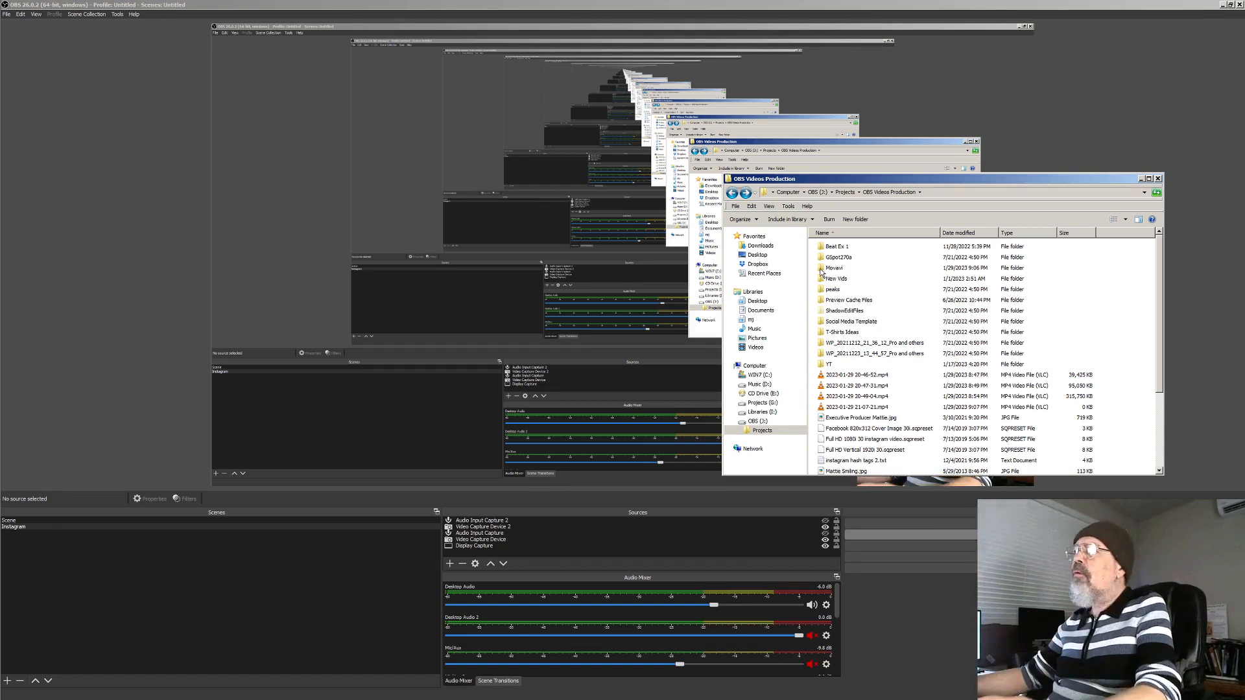
In the OBS Videos Production folder, open the Movavi folder, look into its BKUP YT 2023 subfolder, and go back to Movavi.
double_click(845, 268)
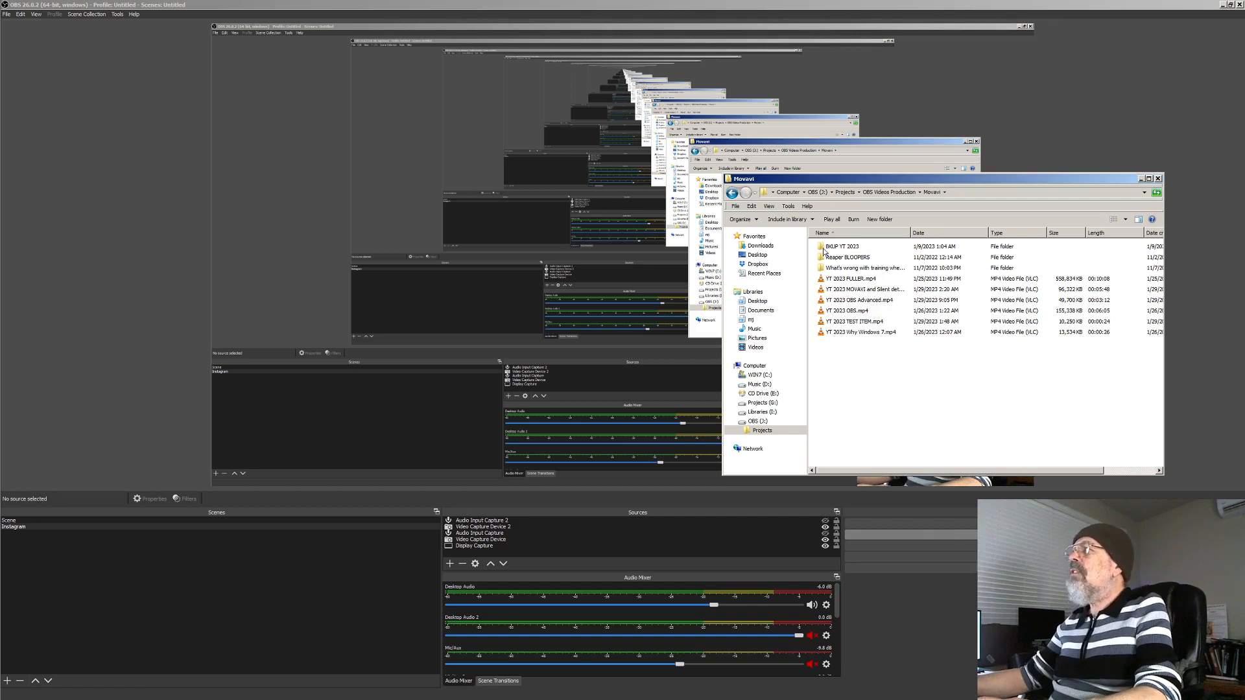
double_click(859, 250)
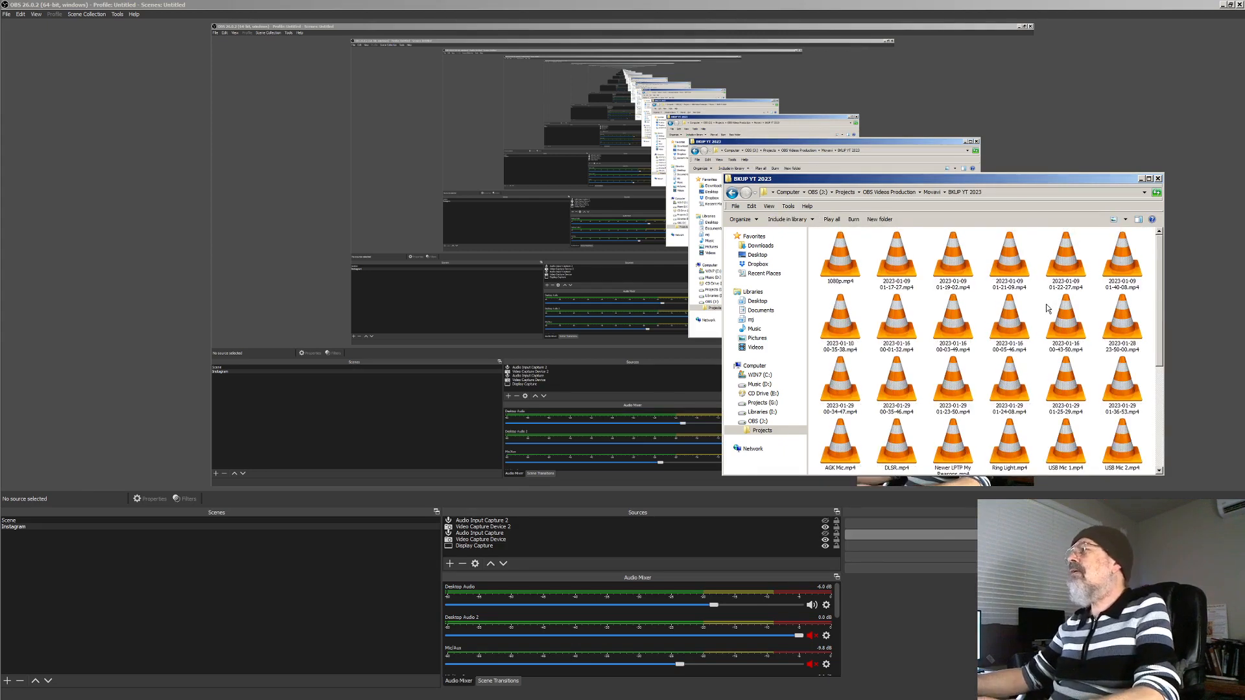
key(BackSpace)
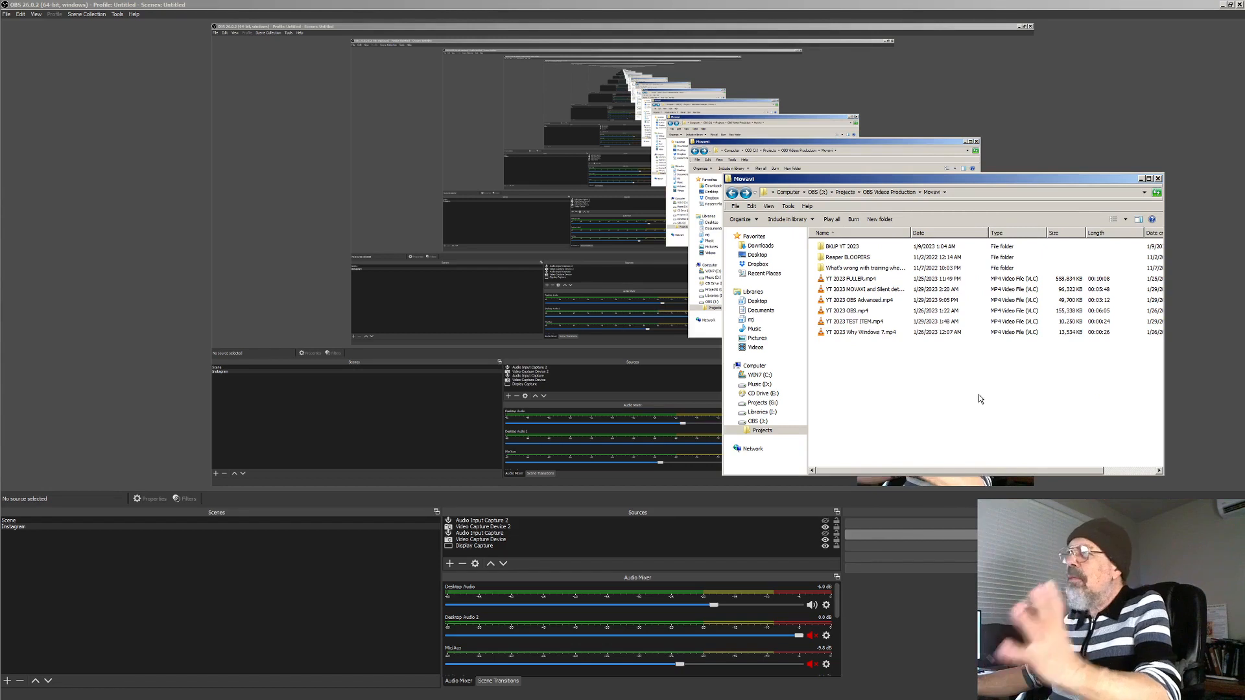